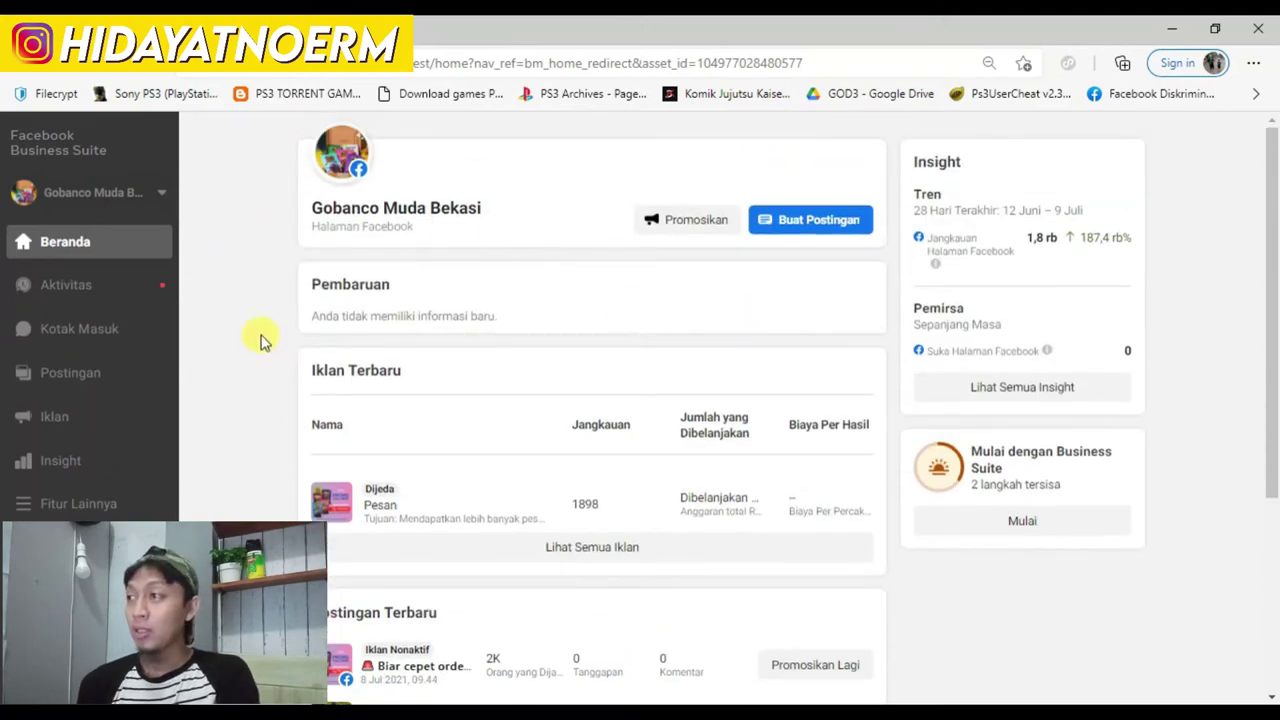
Go to the page's ads section and open the full ad details in Pengelola Iklan.
click(77, 430)
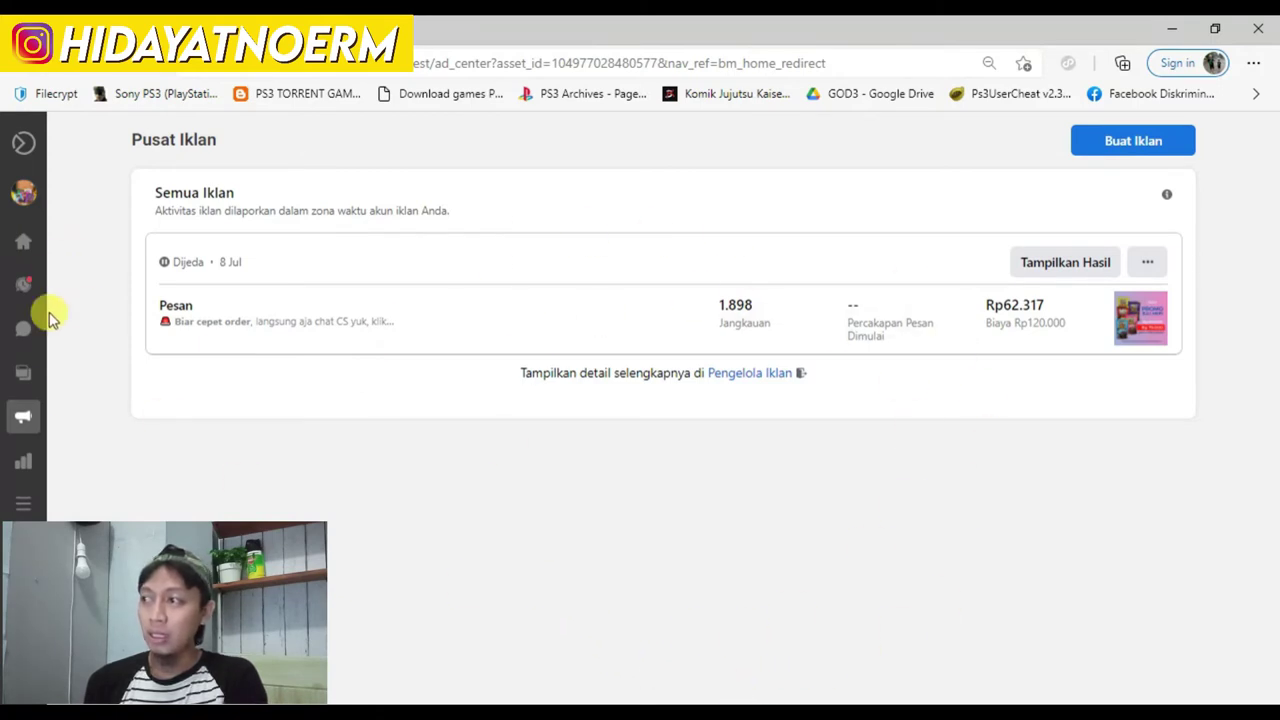
mouse_move(20, 418)
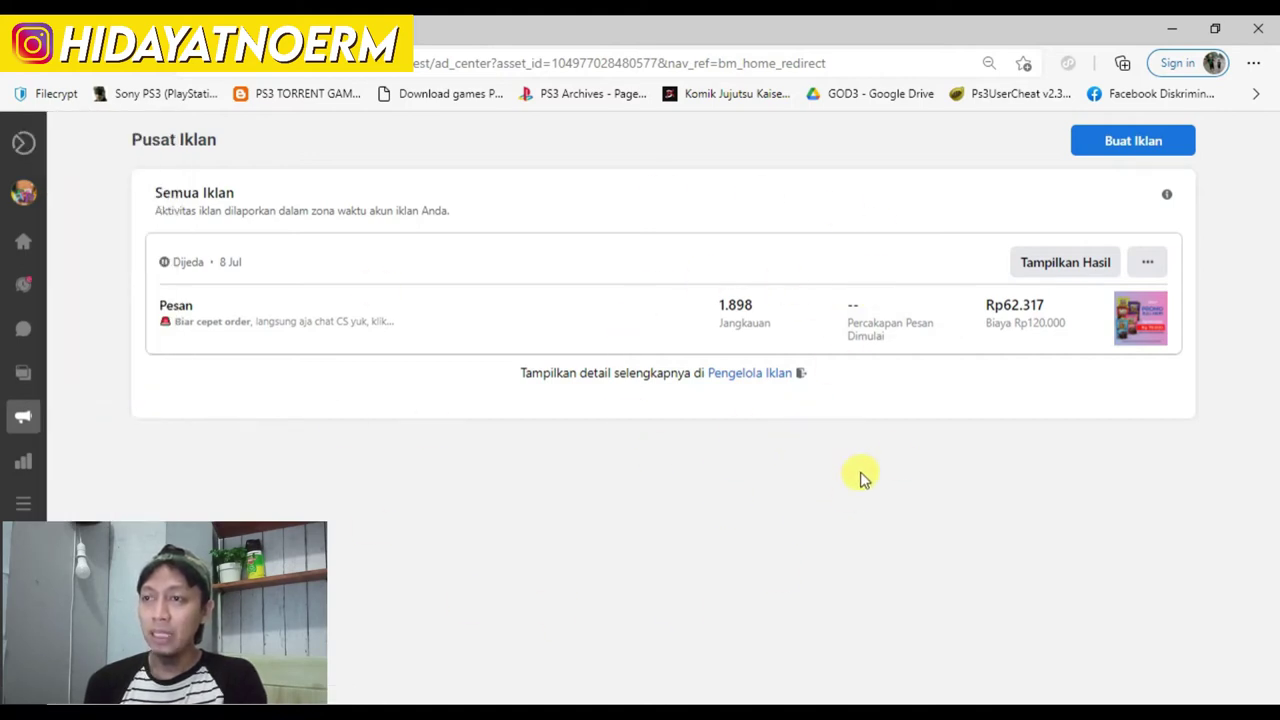
click(757, 376)
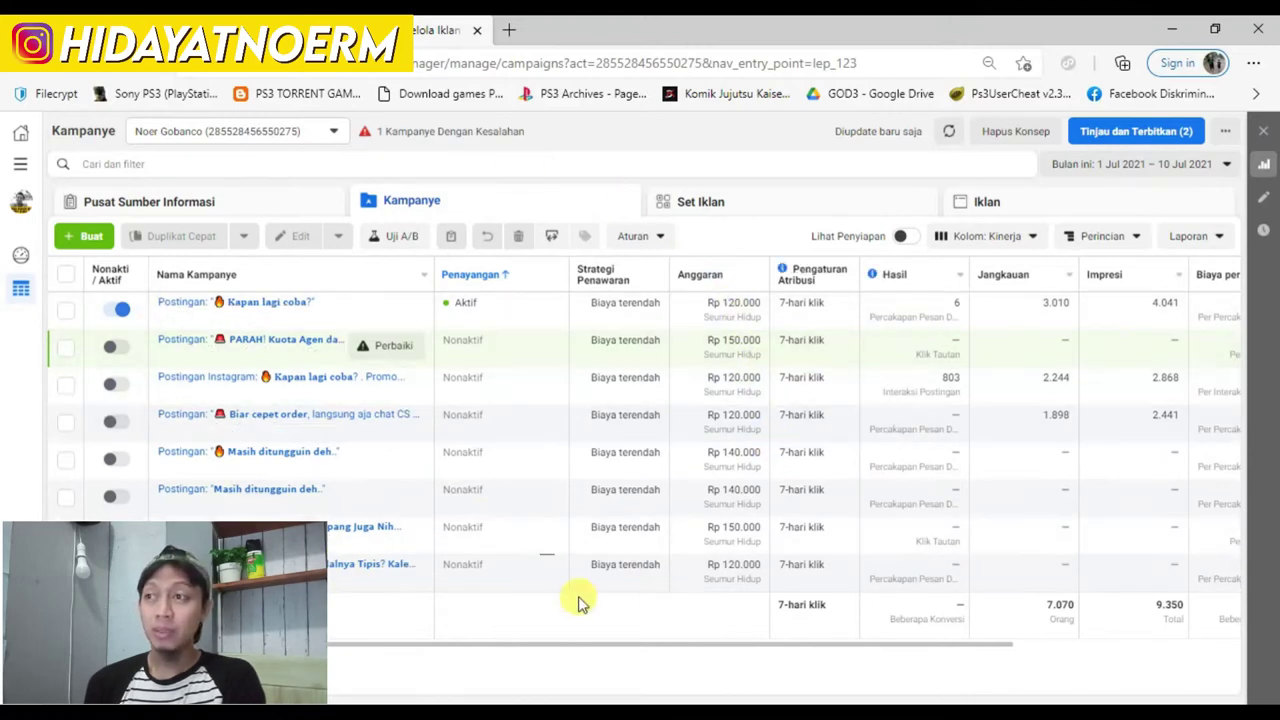
Create a new campaign with the Konversi objective and name it "Iklan Reels".
click(68, 240)
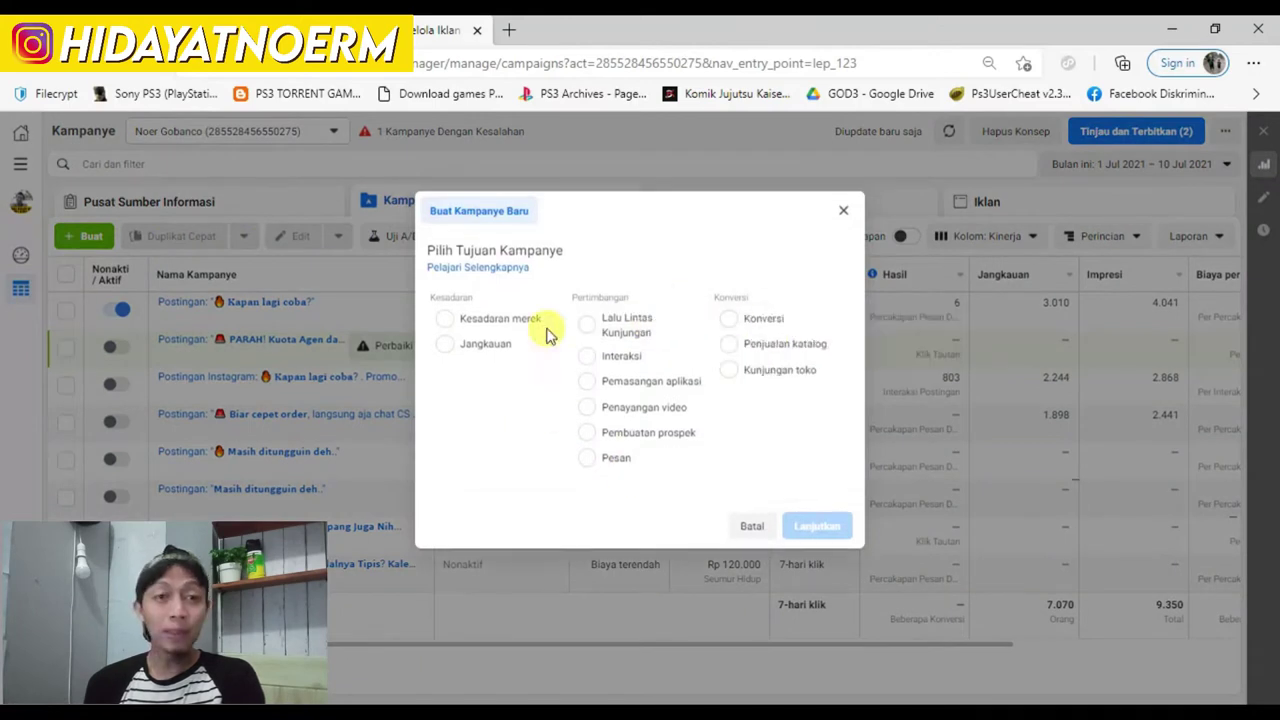
click(757, 330)
scroll(740, 560, down, 1)
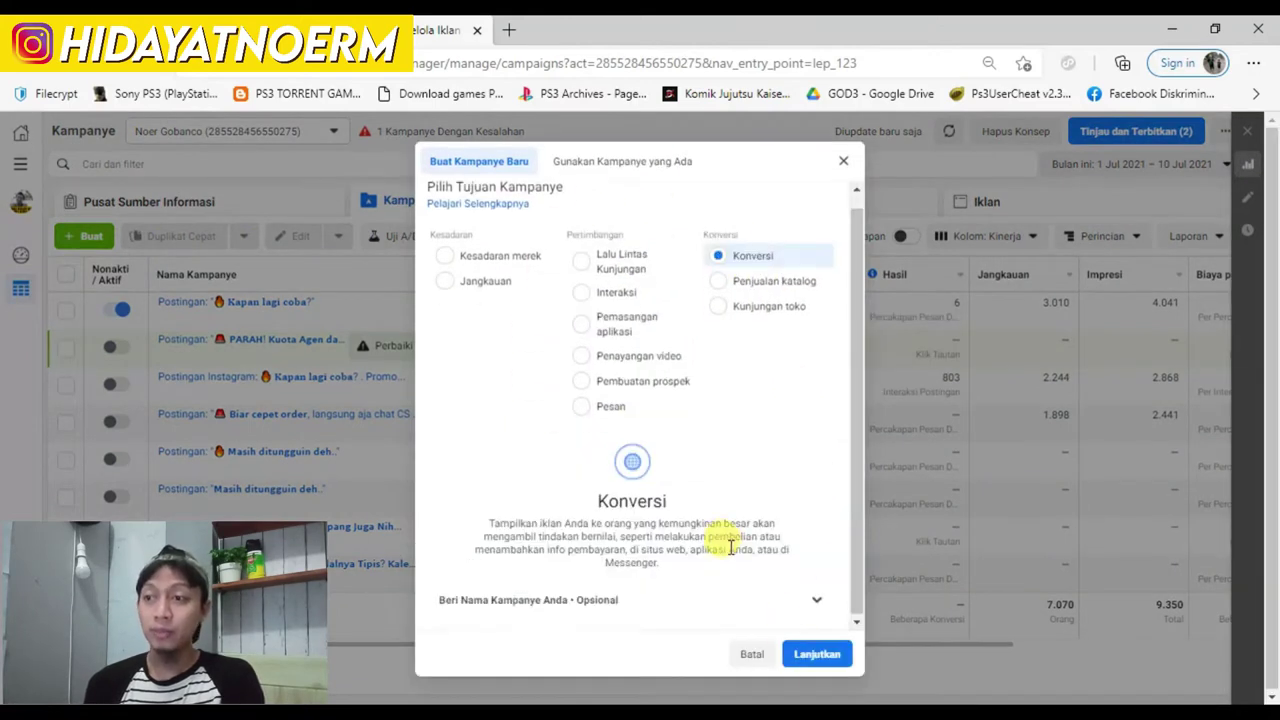
click(817, 601)
scroll(740, 540, down, 3)
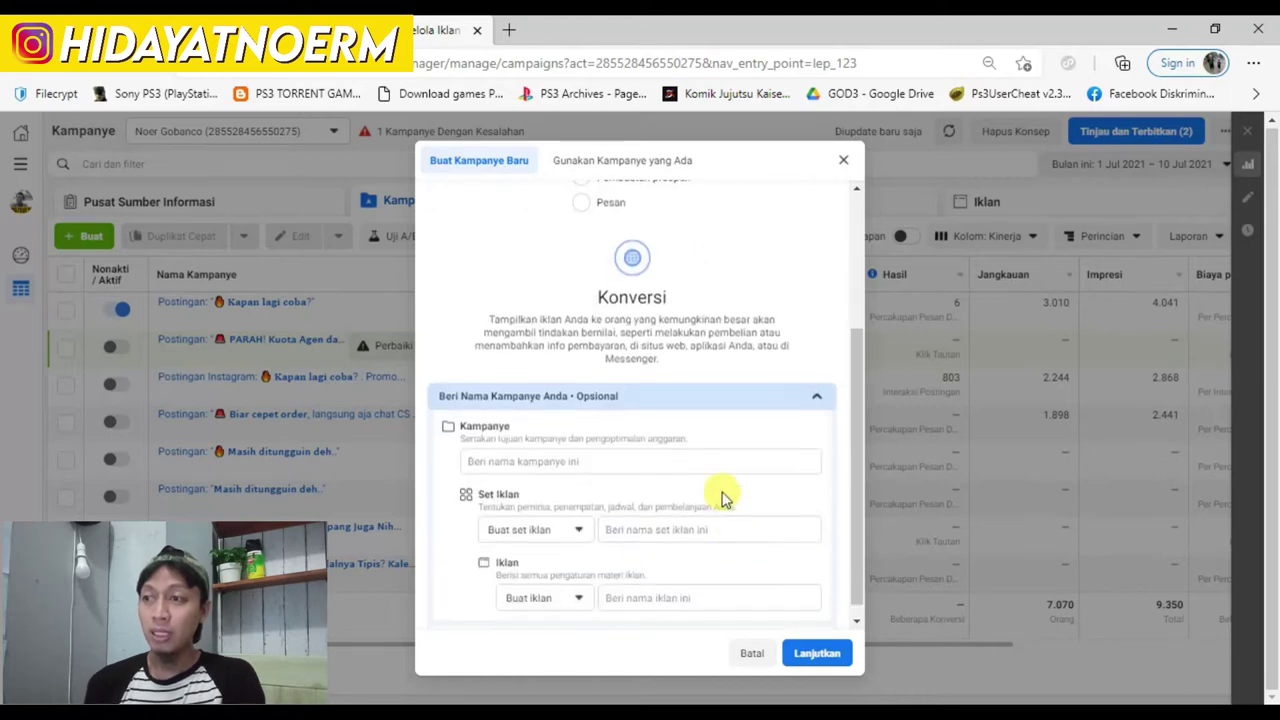
click(661, 444)
text(Iklan Reels)
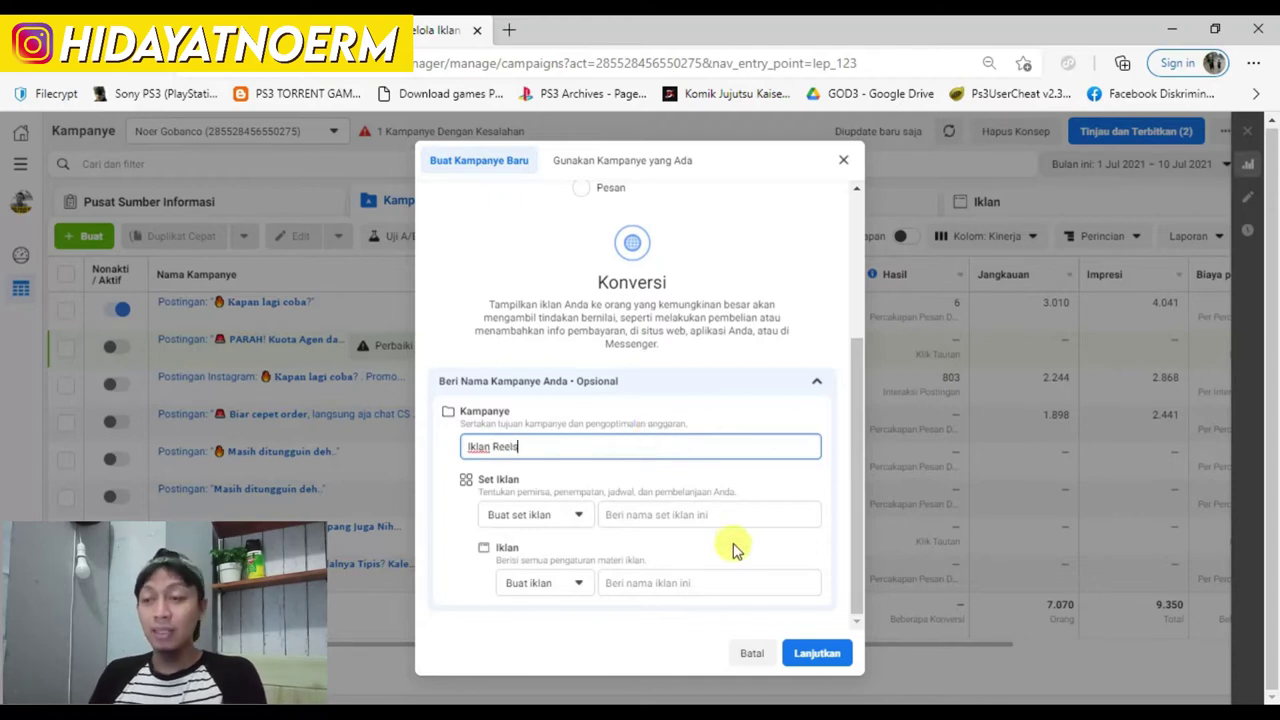
click(790, 652)
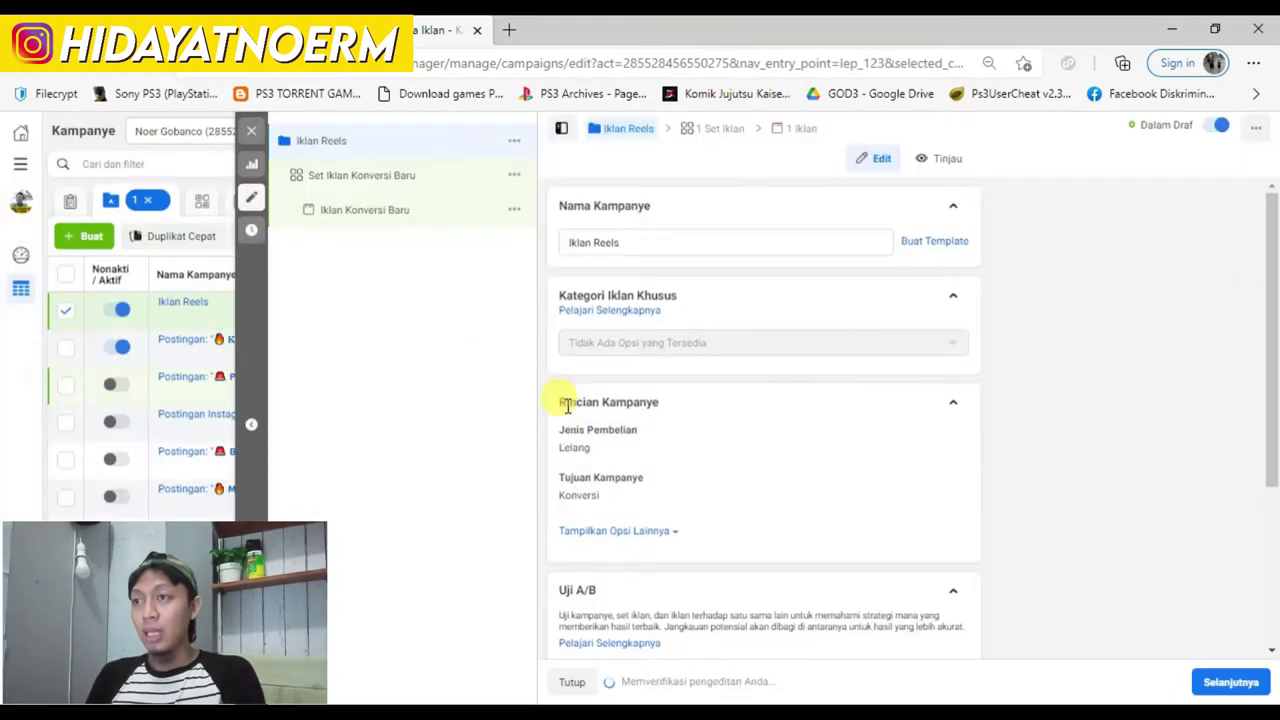
Turn on campaign budget optimization and set the daily campaign budget to Rp 50.000.
scroll(810, 400, down, 2)
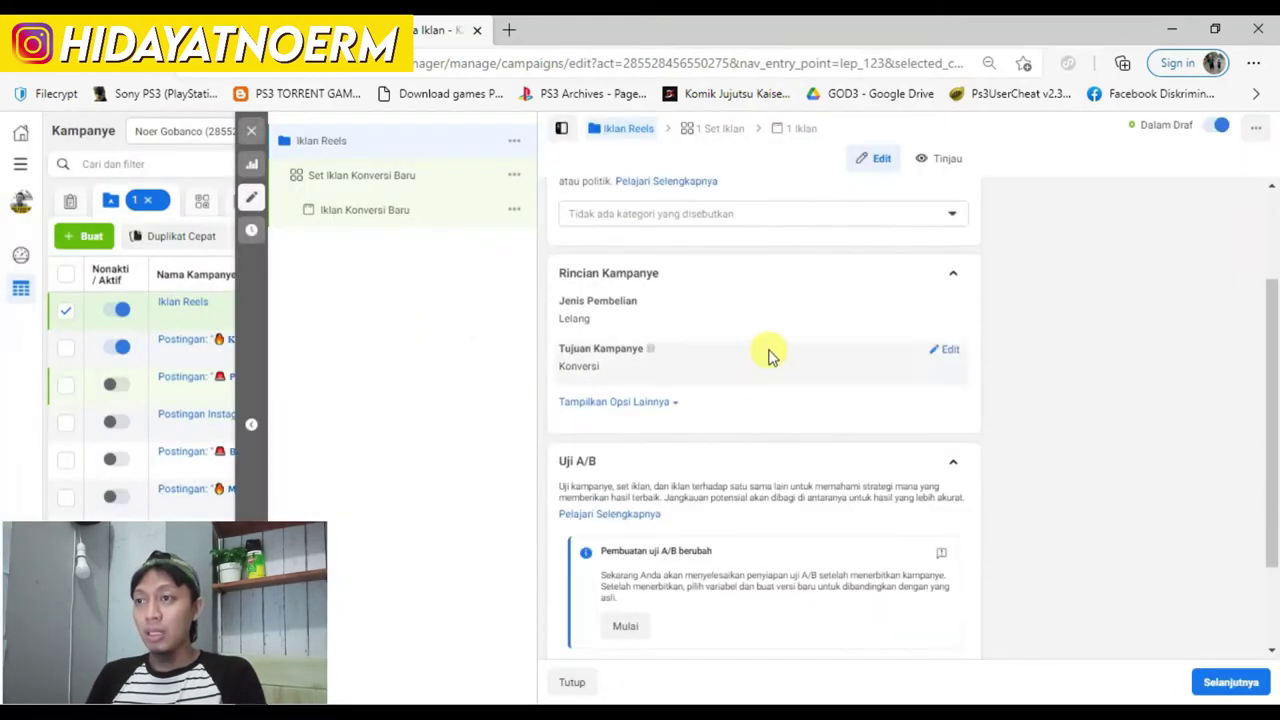
scroll(748, 337, up, 1)
scroll(750, 340, down, 2)
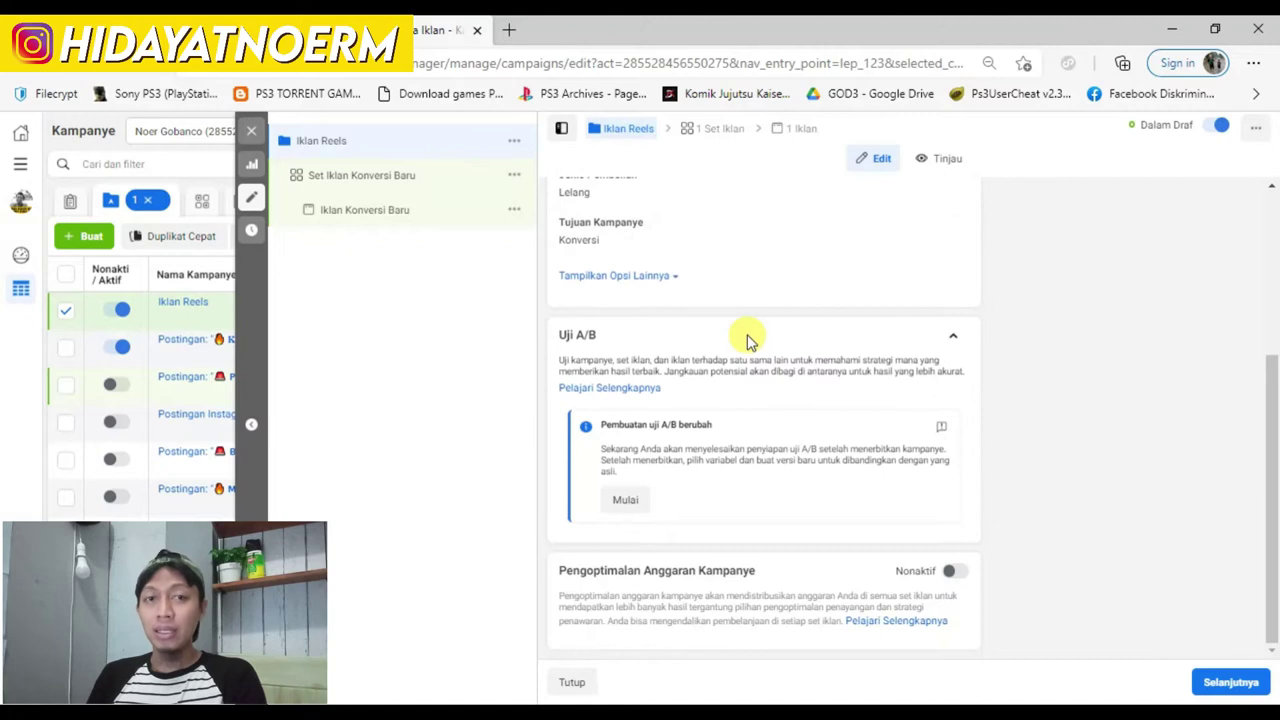
click(950, 573)
scroll(923, 583, down, 1)
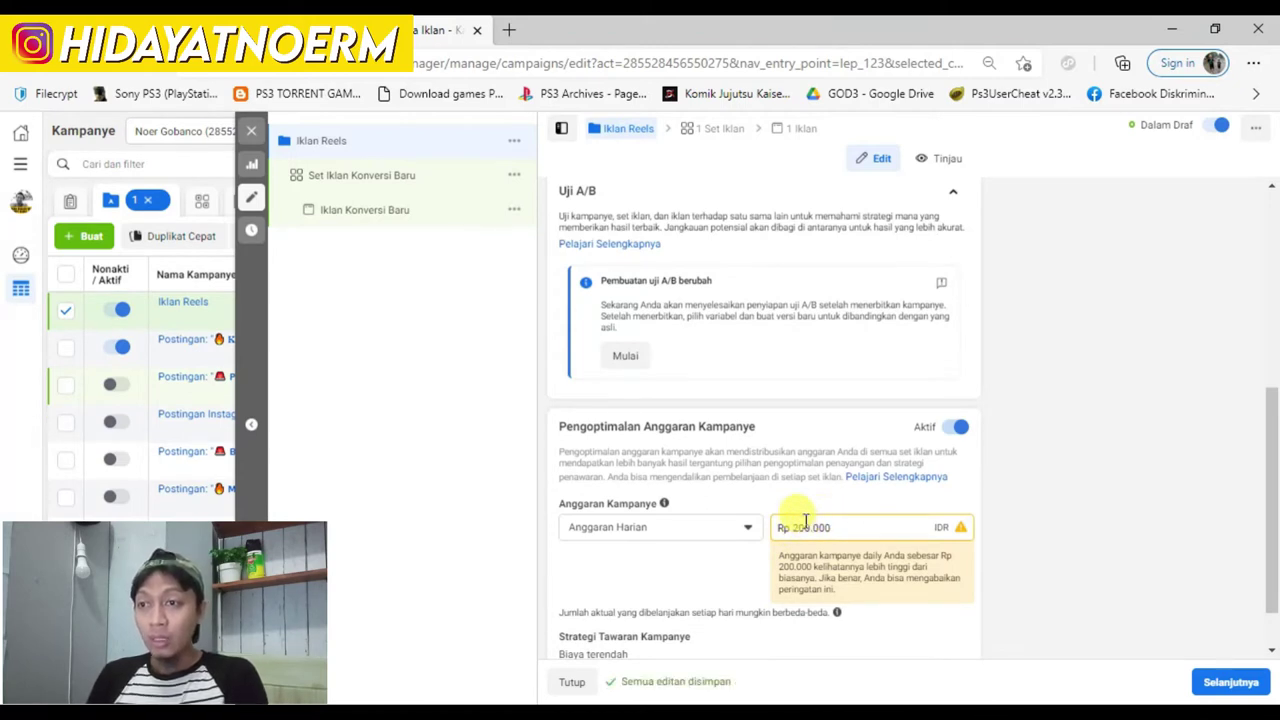
click(797, 527)
text(5)
click(1090, 563)
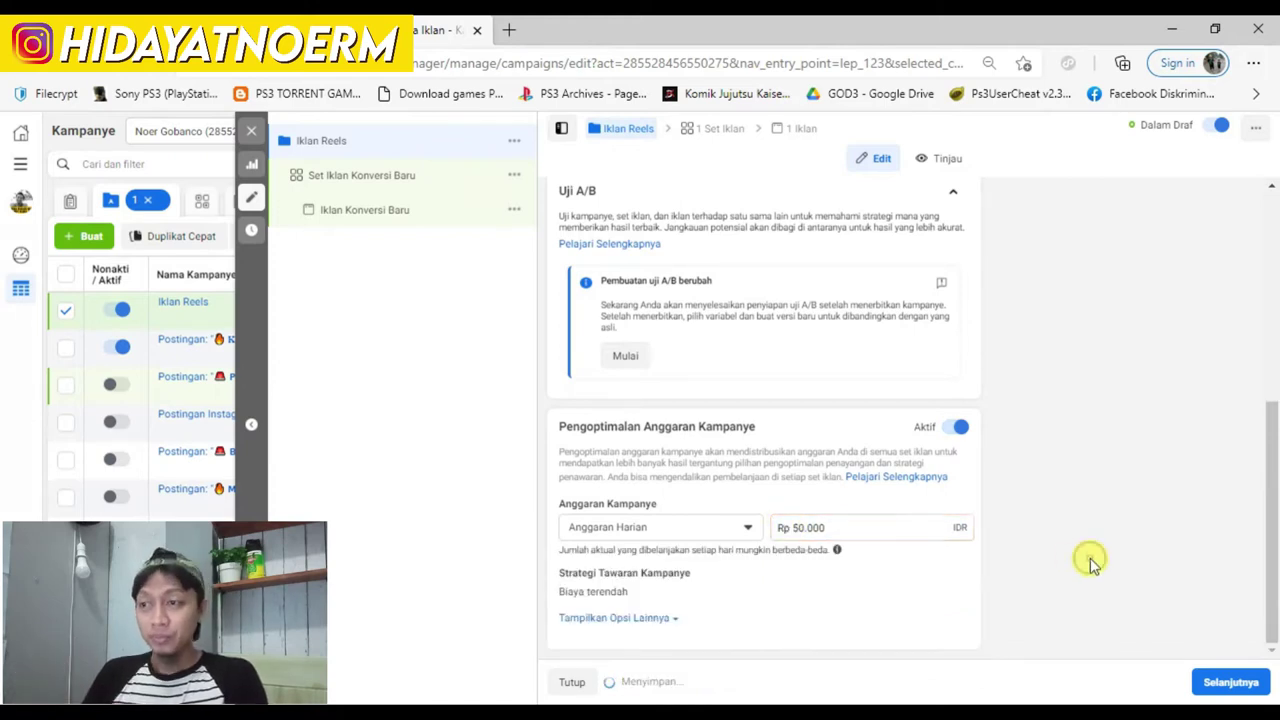
Continue to the ad set and choose Tambahkan ke Keranjang as its conversion event.
click(1230, 681)
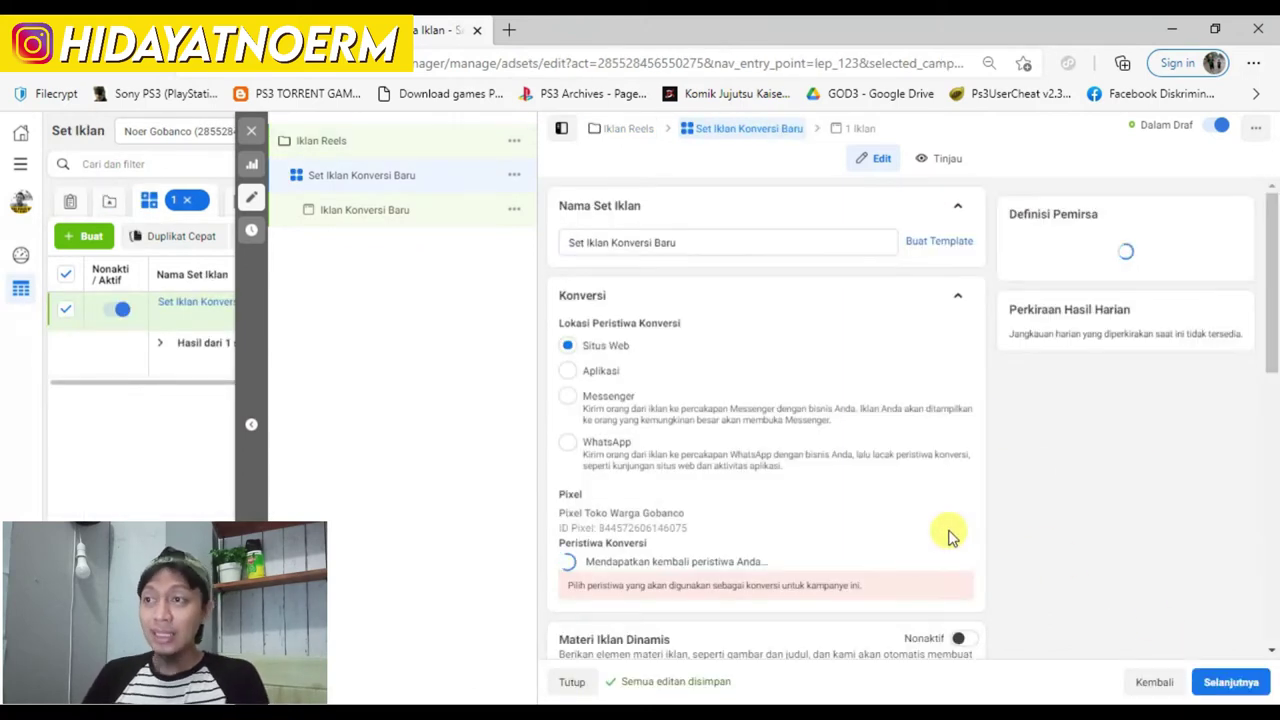
scroll(800, 500, down, 1)
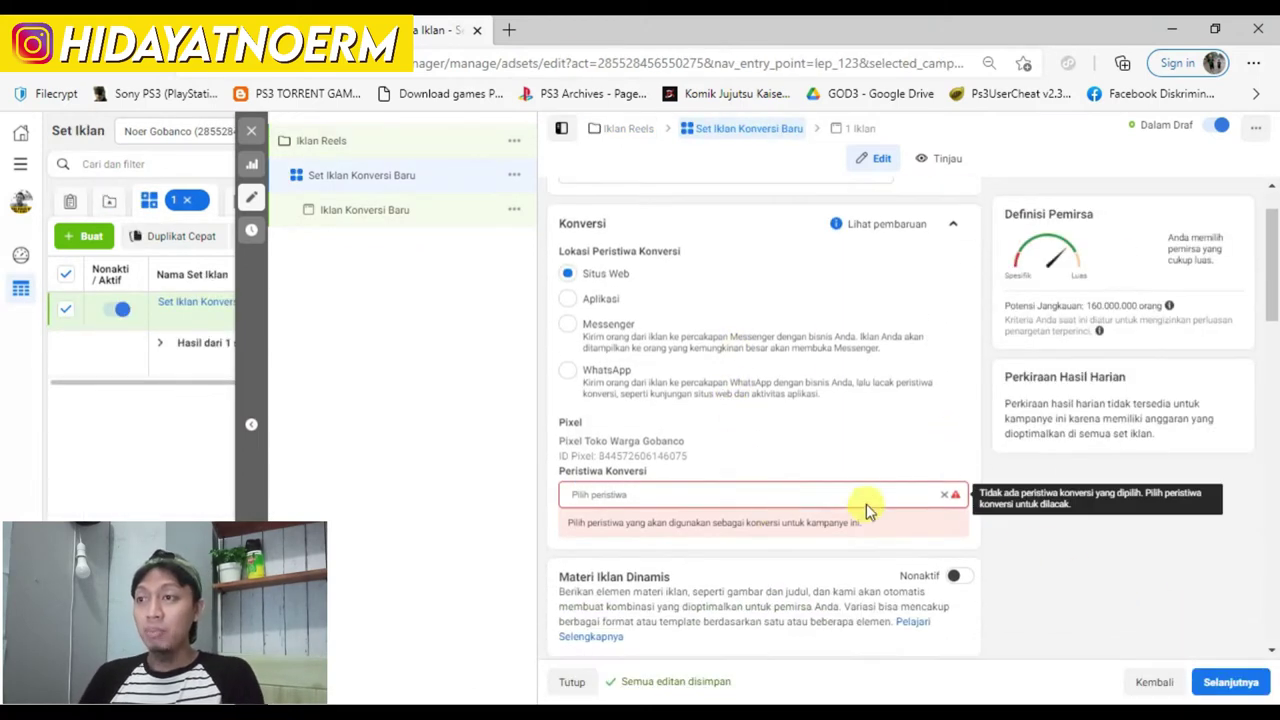
click(864, 494)
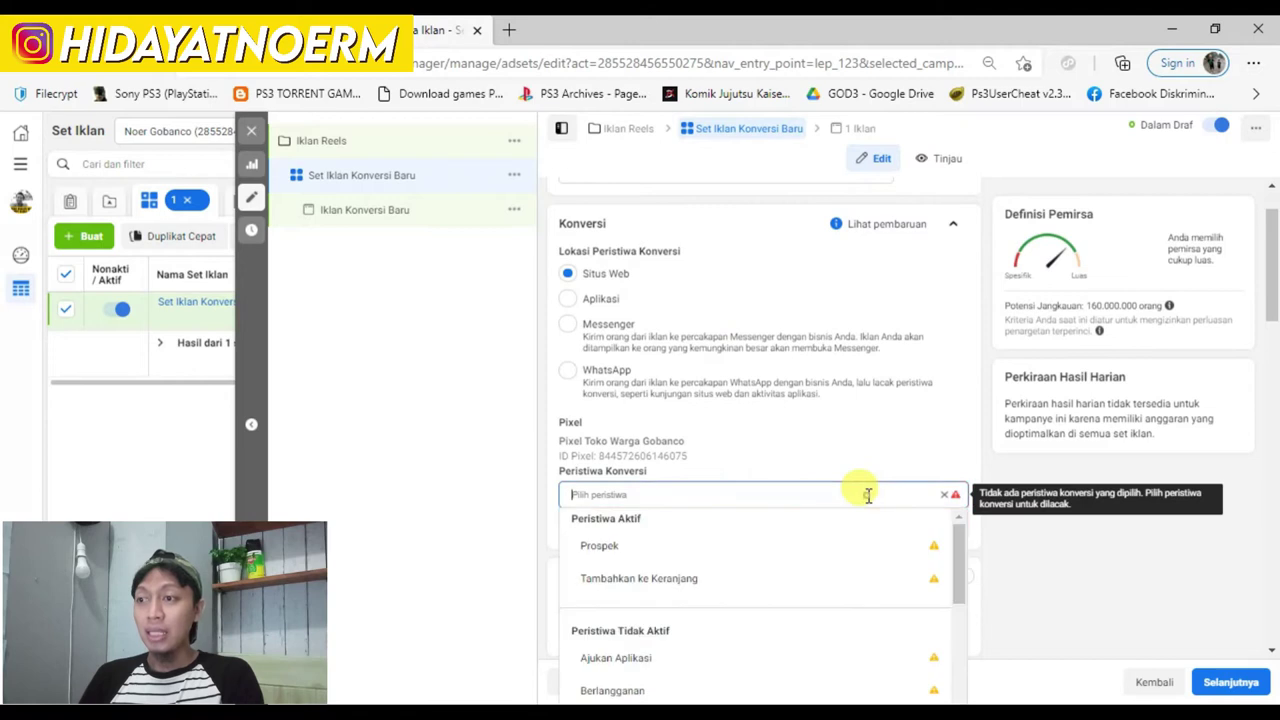
click(749, 580)
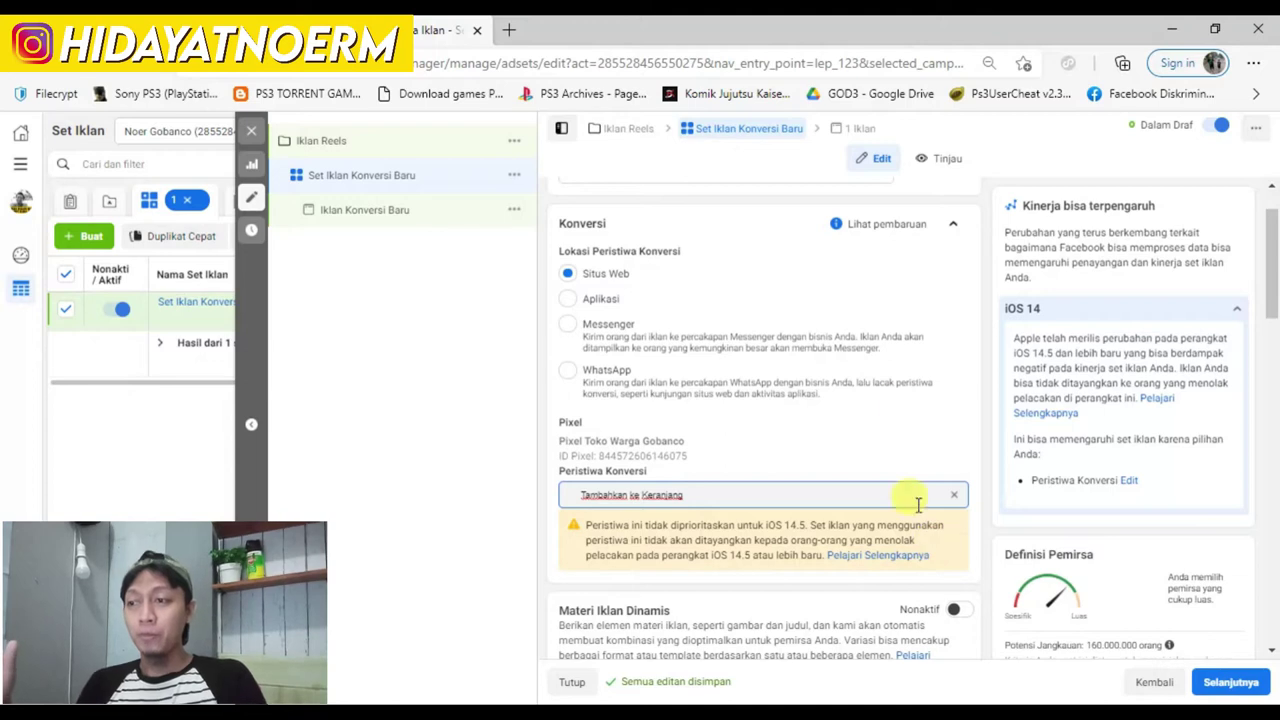
Check which existing custom audiences are available for the ad set.
scroll(787, 518, down, 1)
scroll(786, 518, down, 4)
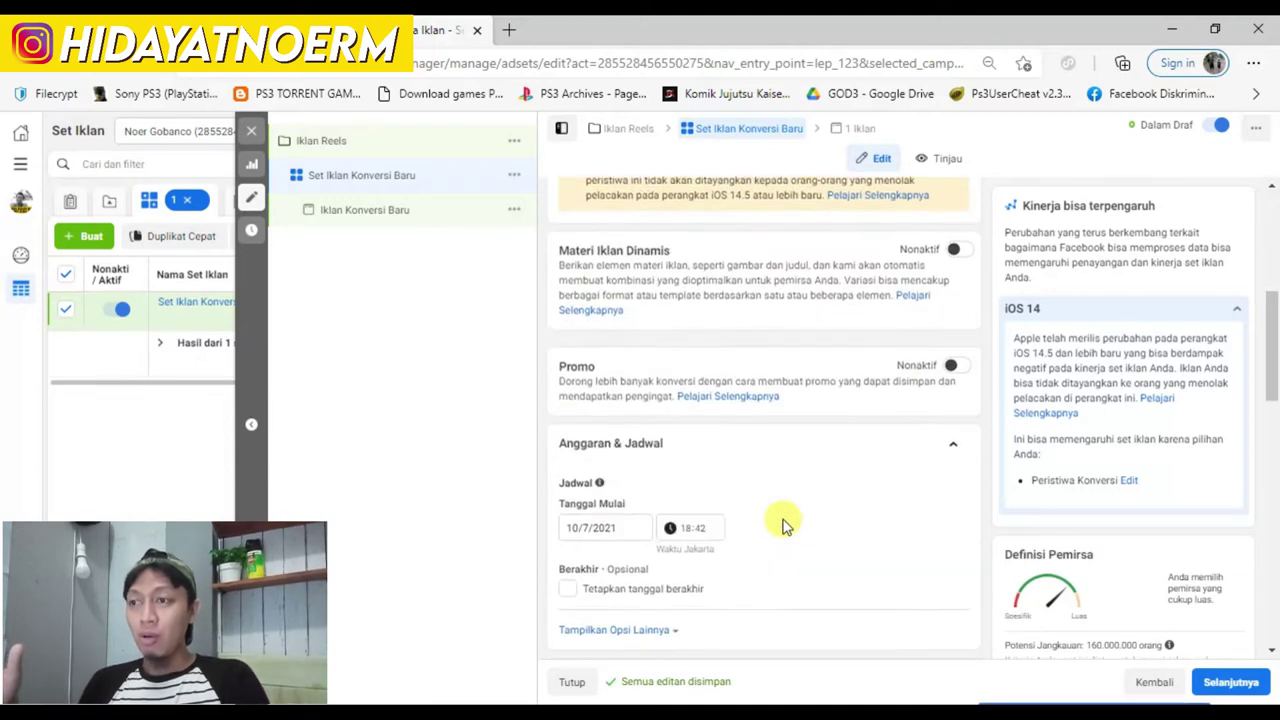
scroll(782, 520, down, 2)
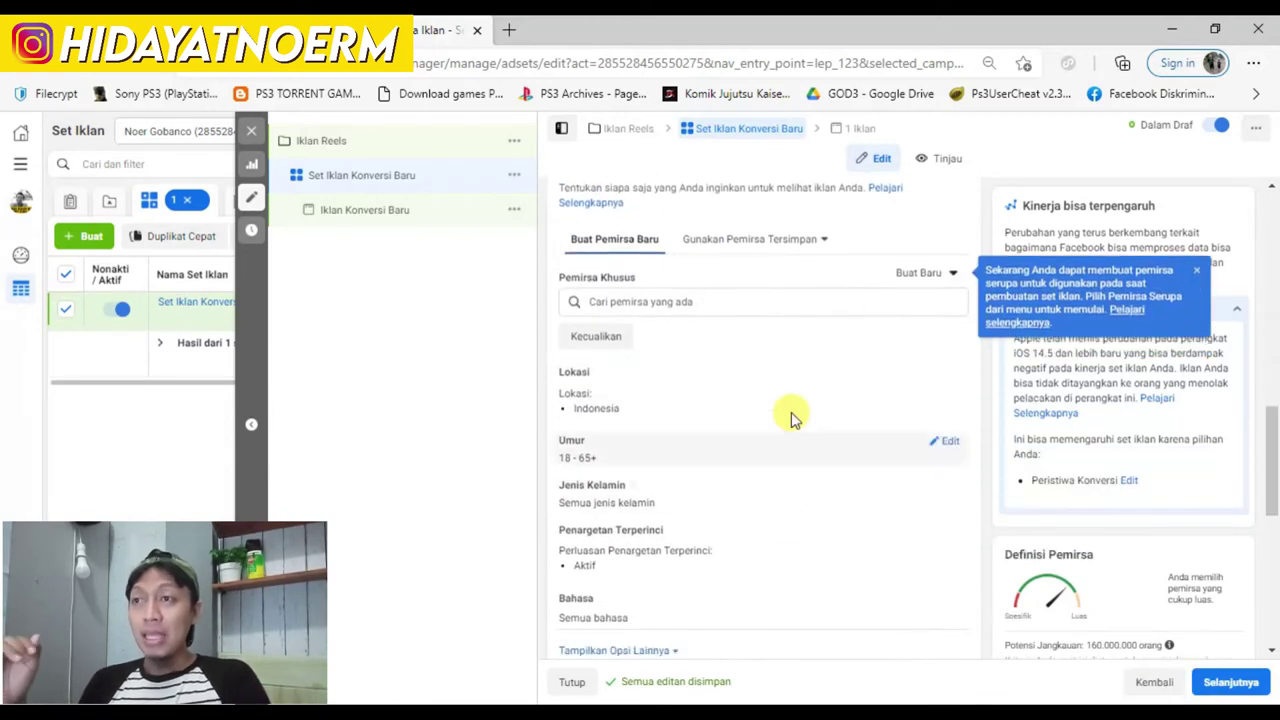
click(880, 304)
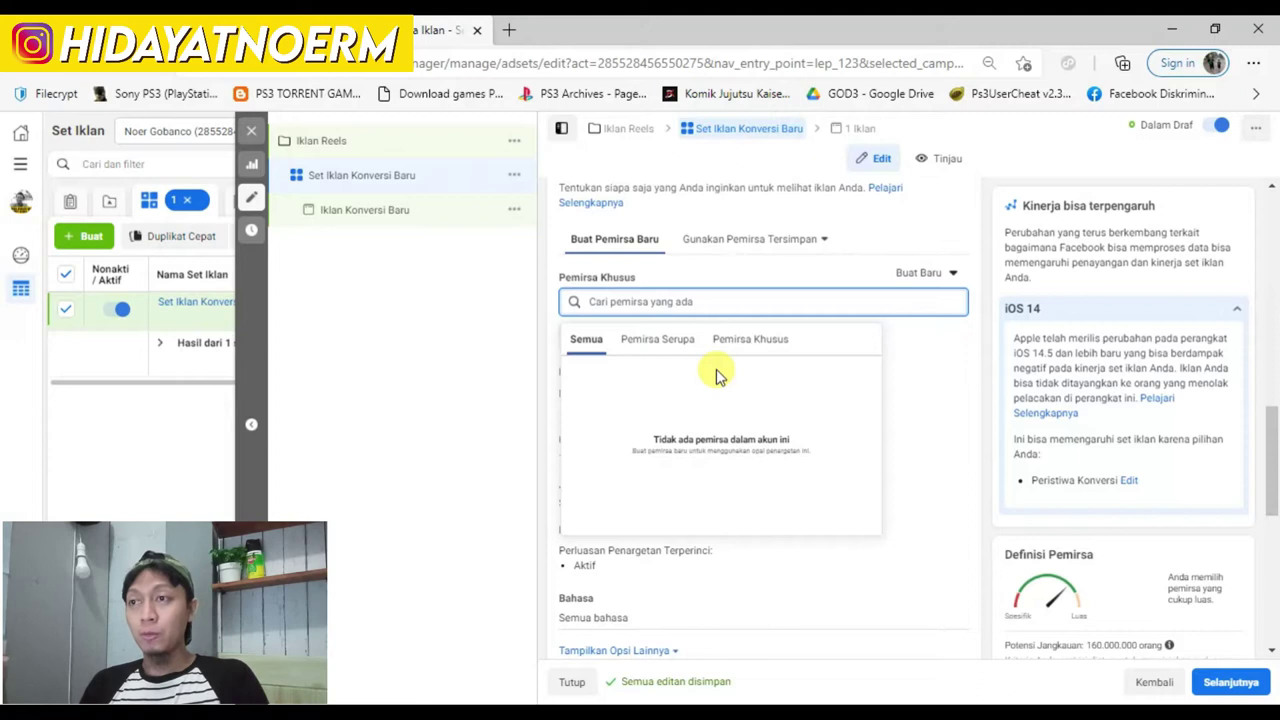
click(892, 585)
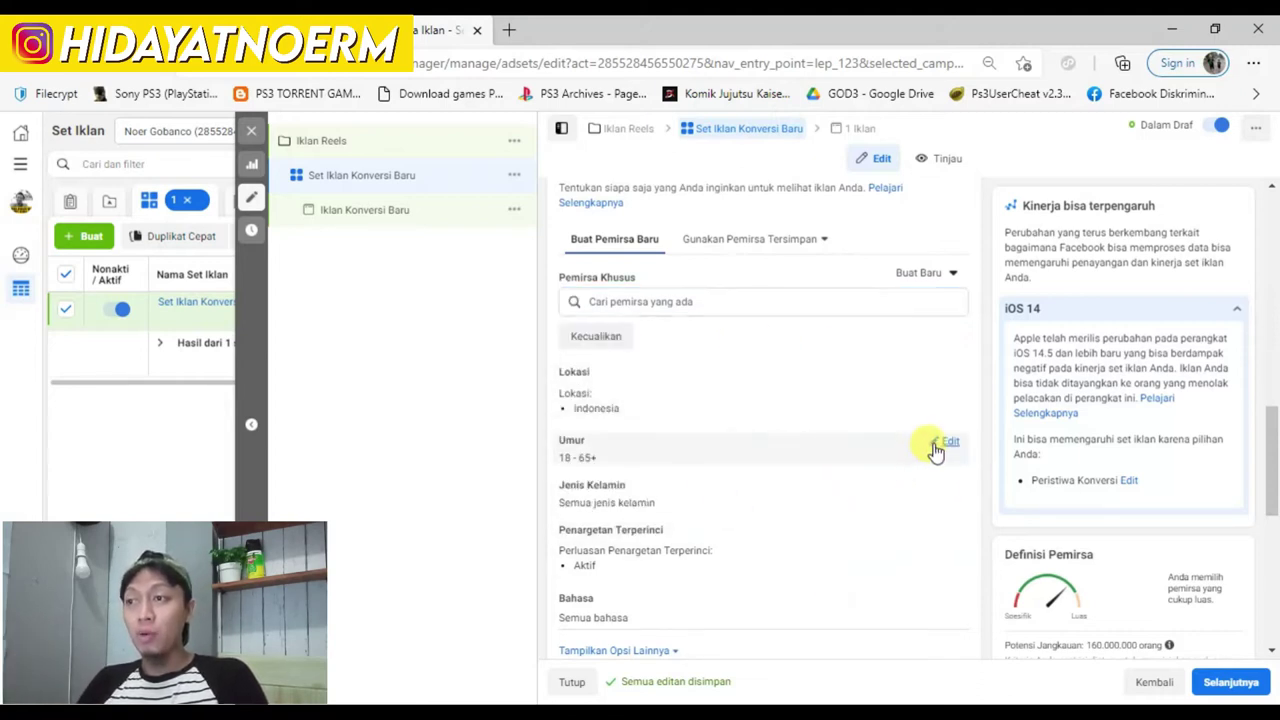
Set the audience's age range to 18 through 35.
click(935, 444)
click(606, 460)
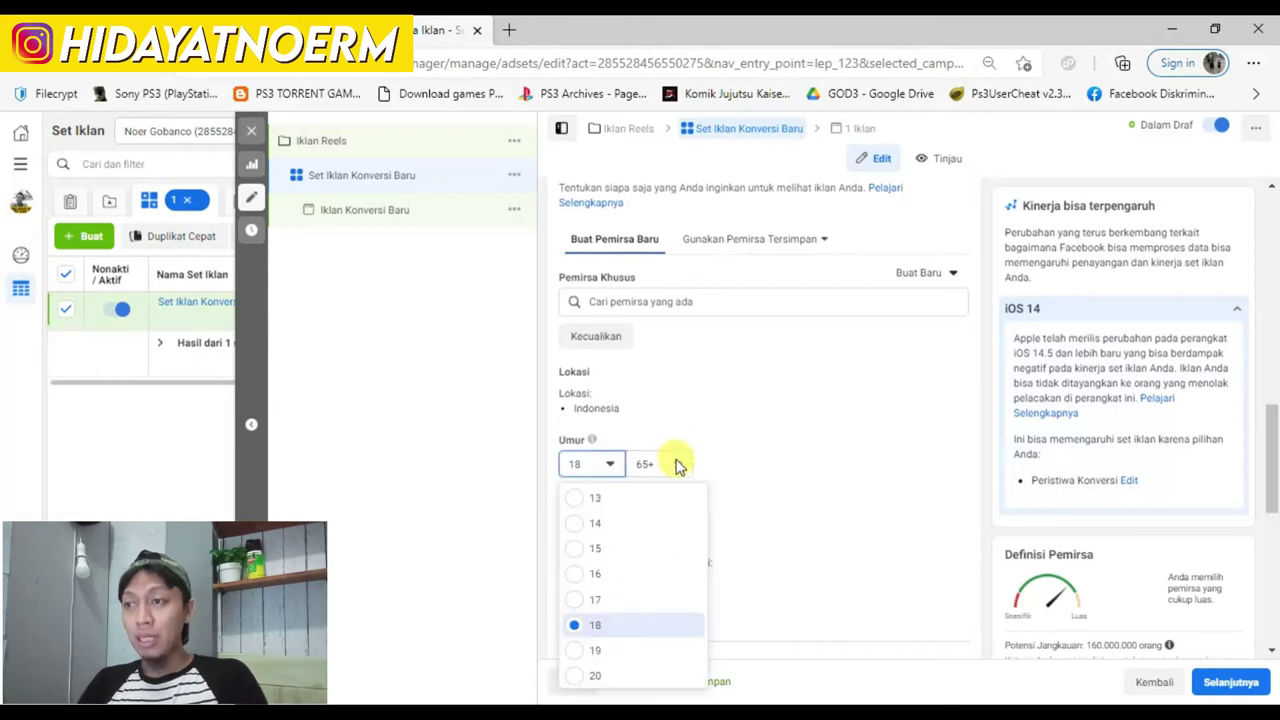
click(677, 464)
scroll(672, 630, up, 5)
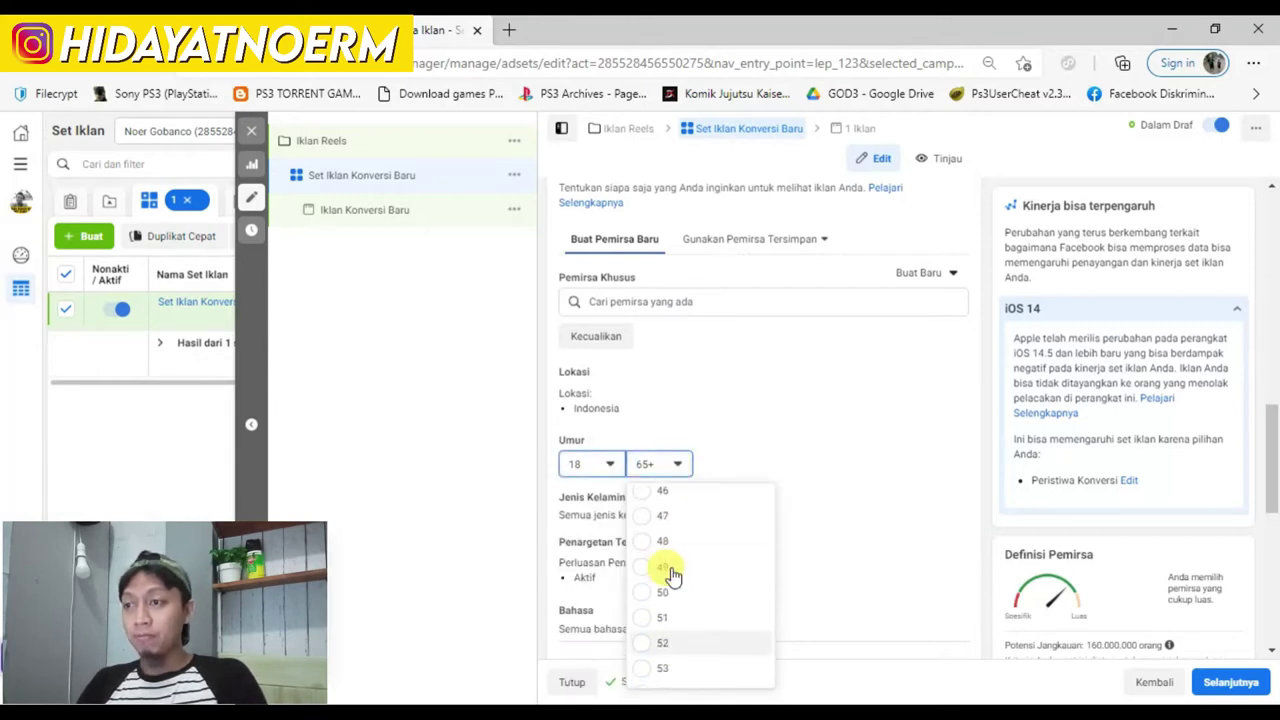
scroll(670, 565, up, 2)
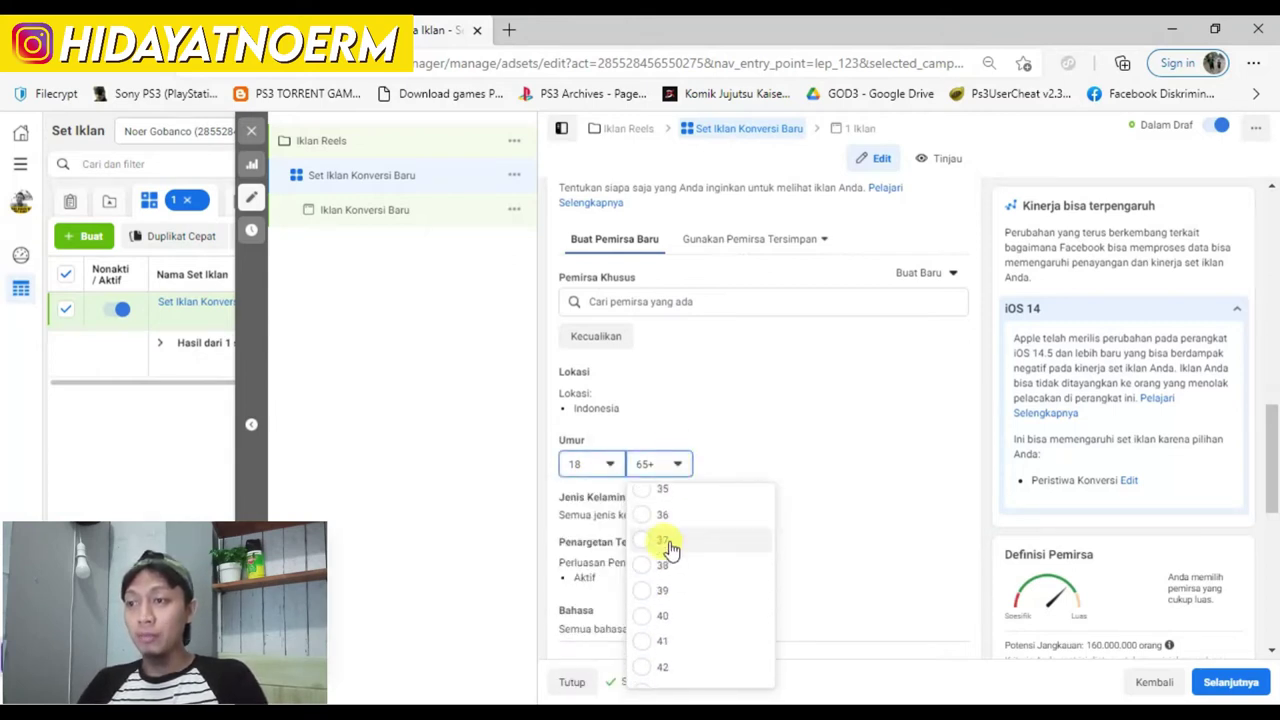
click(660, 527)
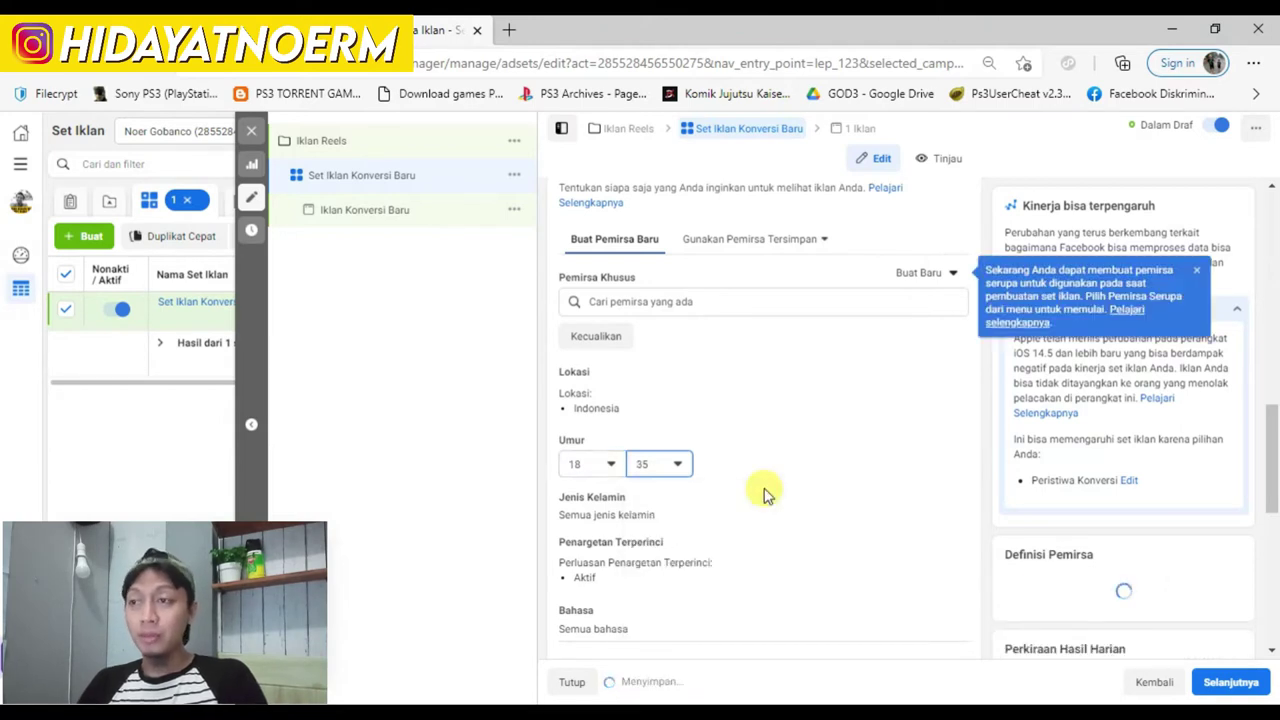
Add the behaviour "Akses Facebook (jenis jaringan): 4G" to the audience's detailed targeting.
scroll(766, 493, down, 1)
scroll(766, 493, down, 3)
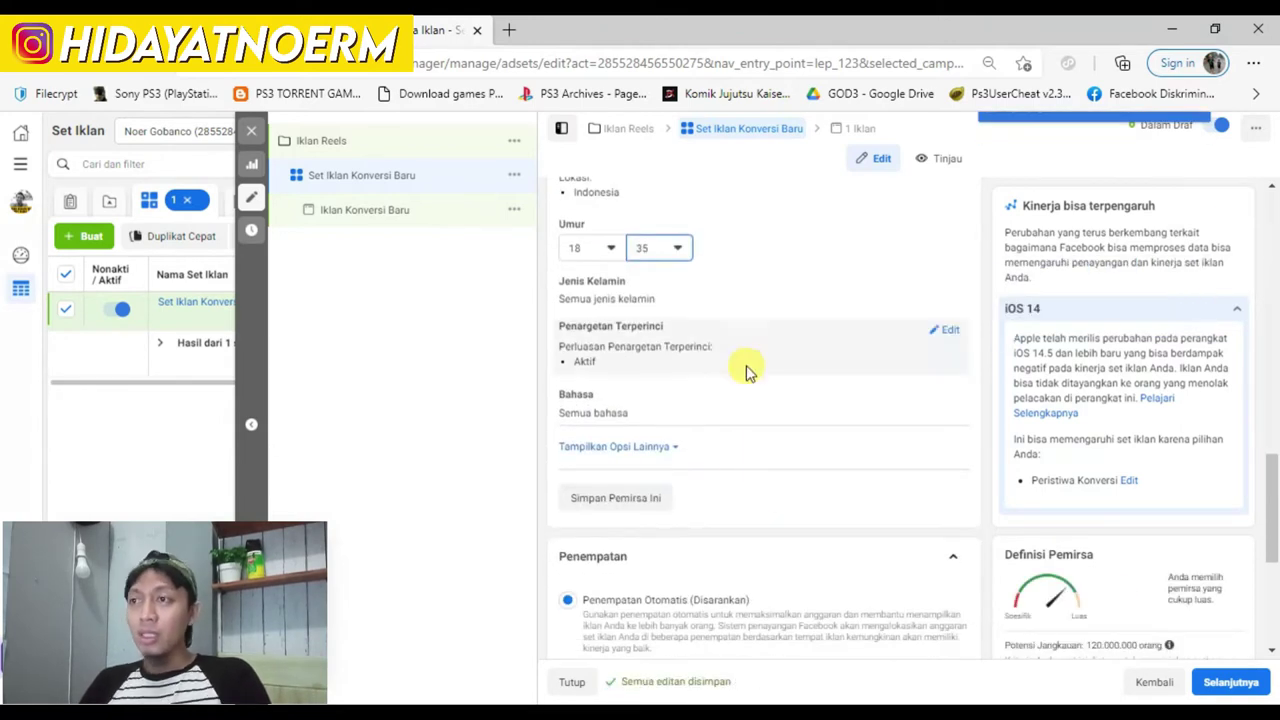
click(946, 334)
click(803, 364)
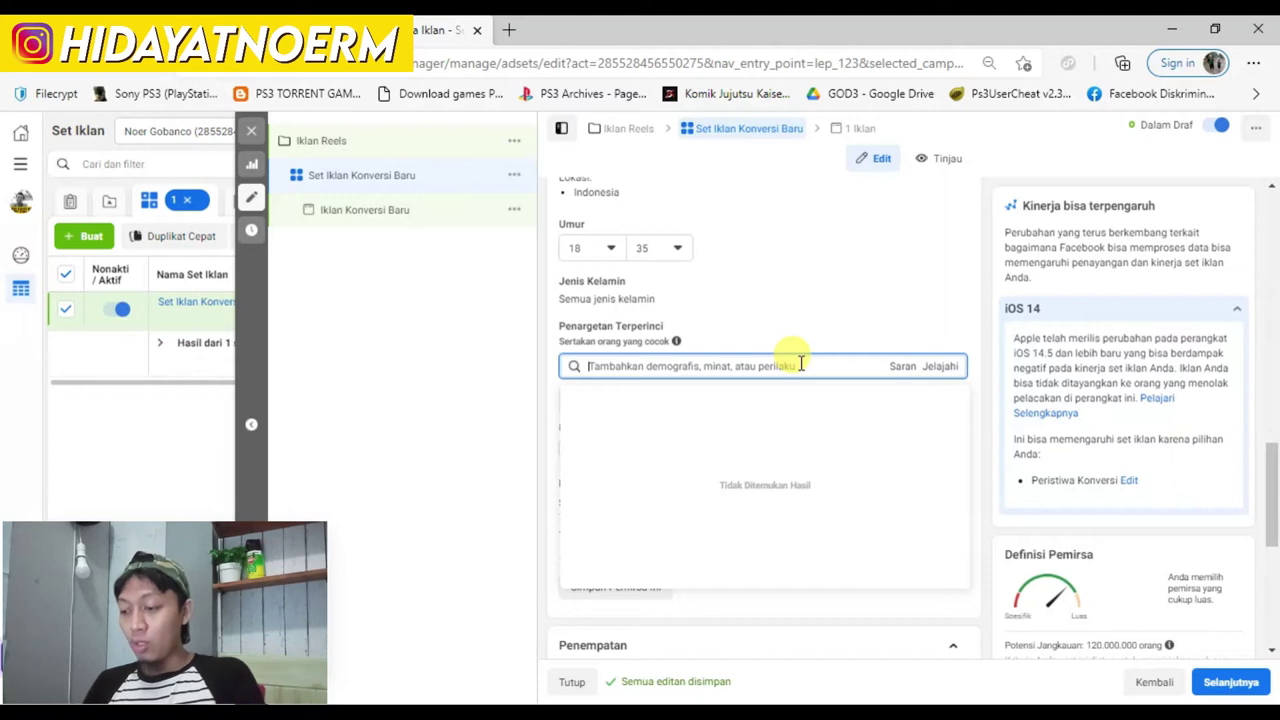
text(4G)
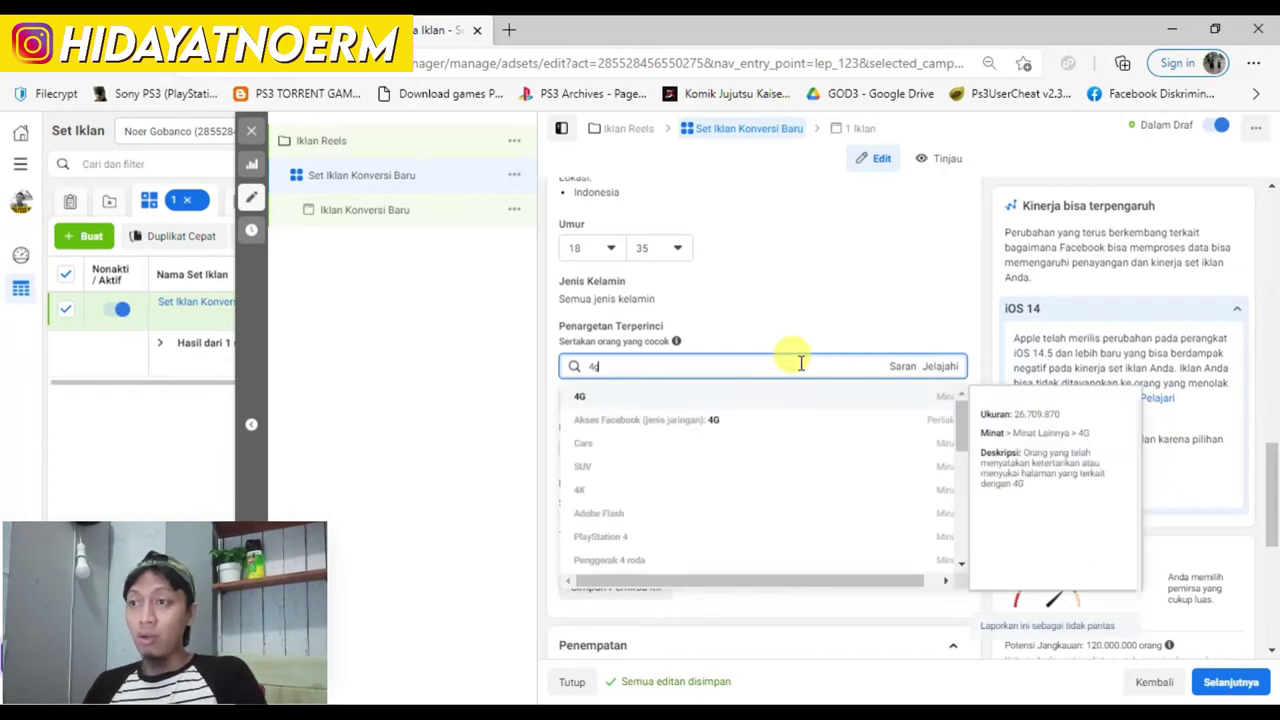
click(775, 425)
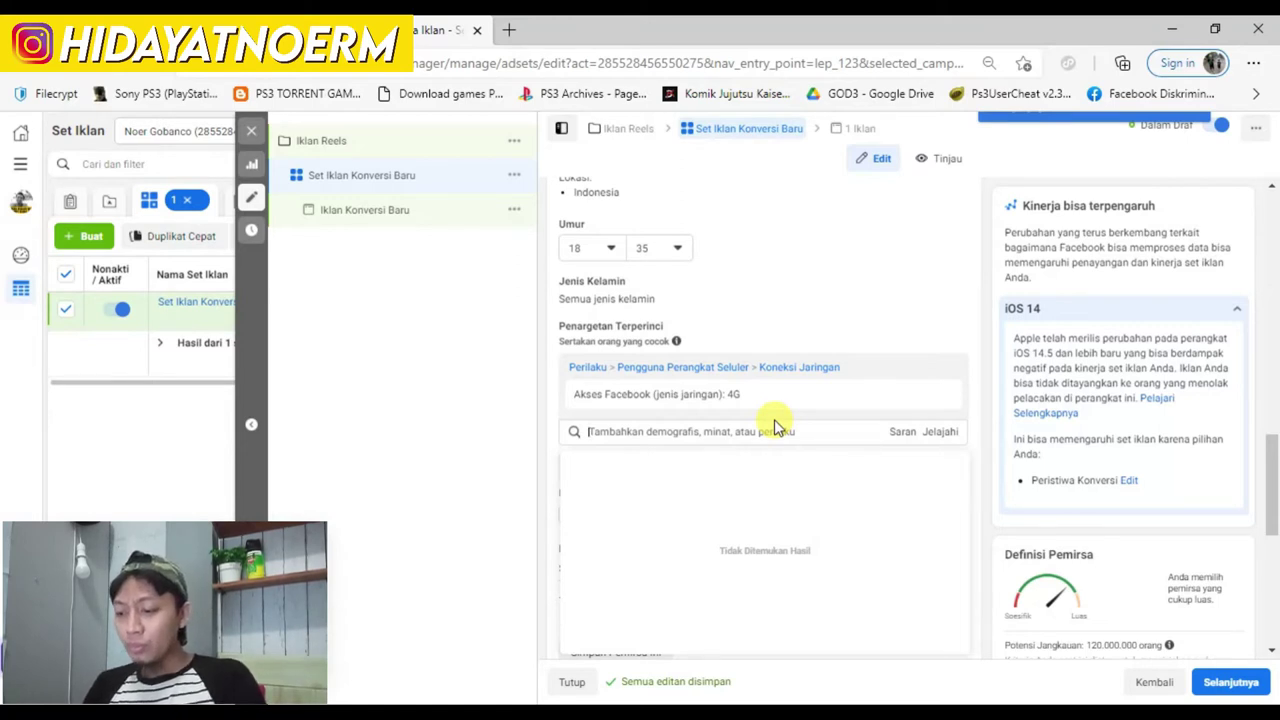
Search the detailed targeting options for "buku" and for "pecinta buku".
text(b)
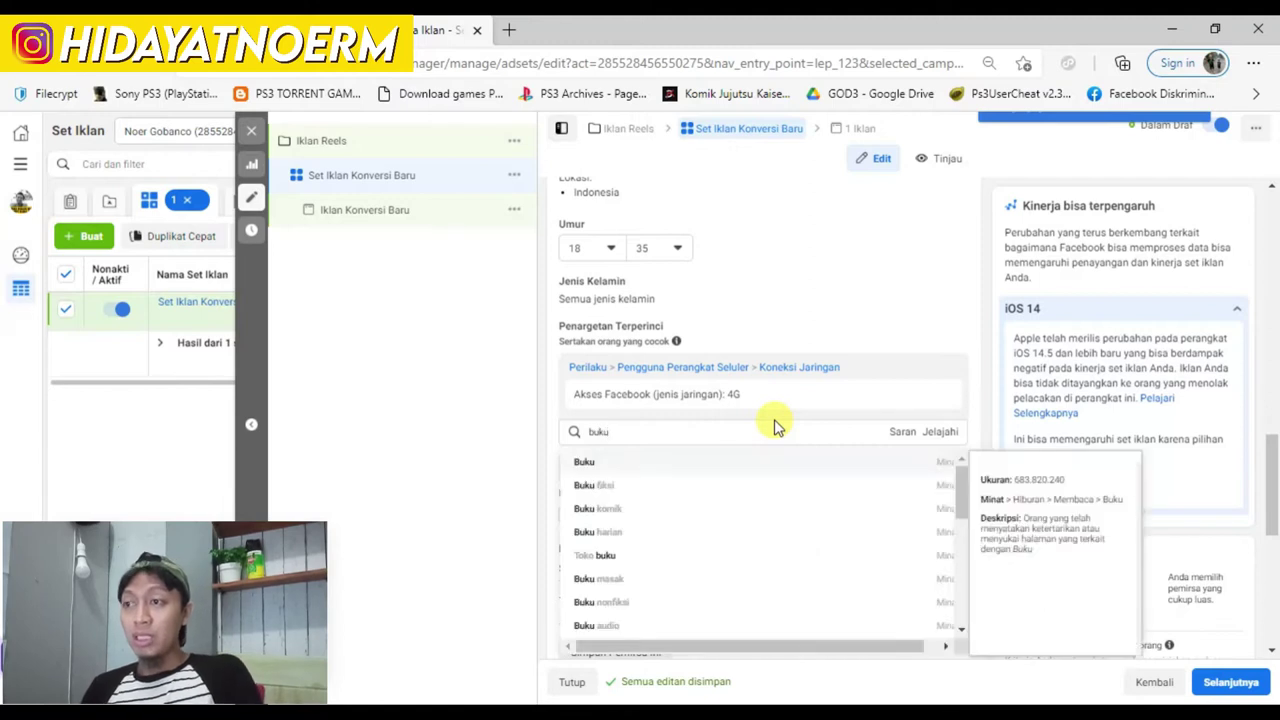
text(uku)
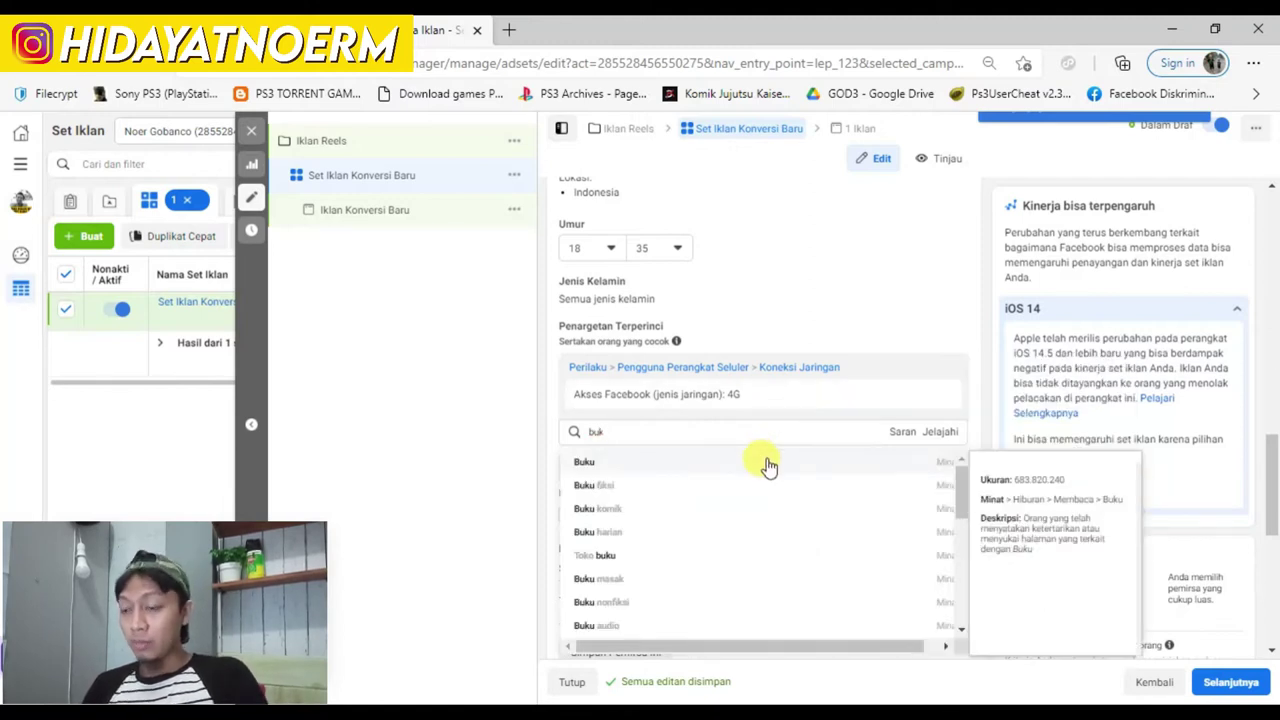
key(BackSpace)
key(BackSpace)
key(BackSpace)
key(BackSpace)
text(pecinta)
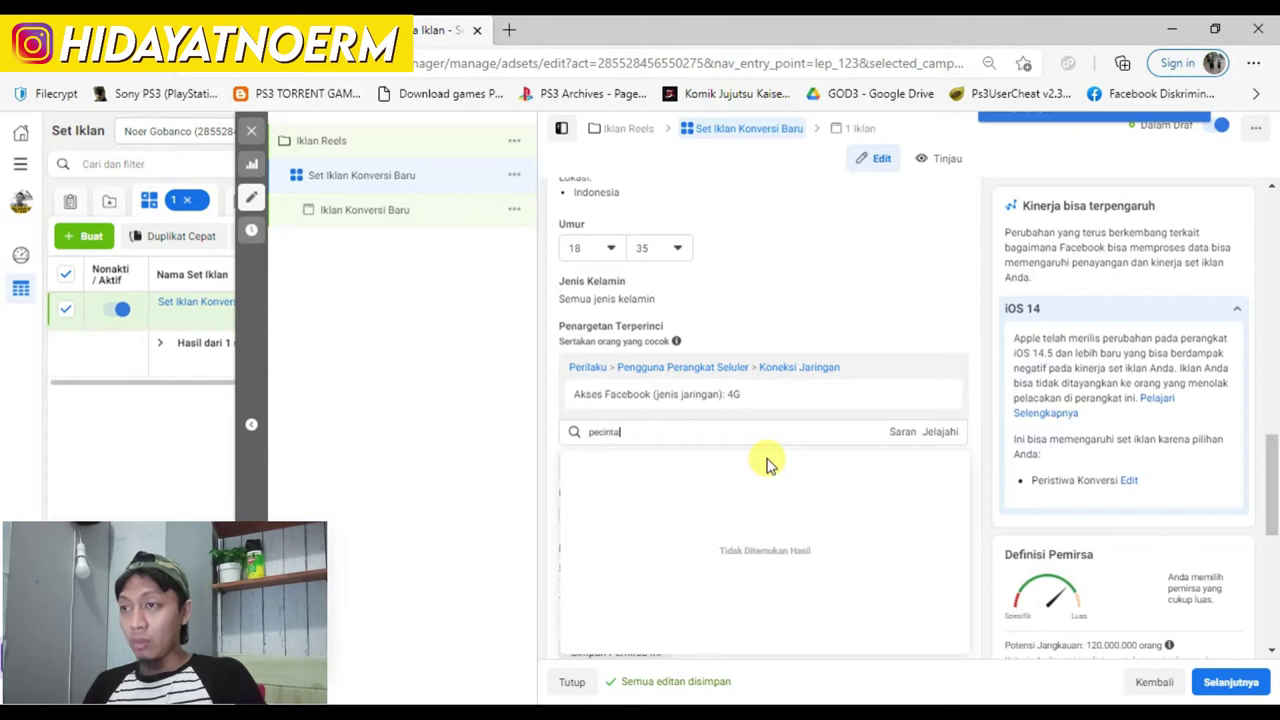
text( buku)
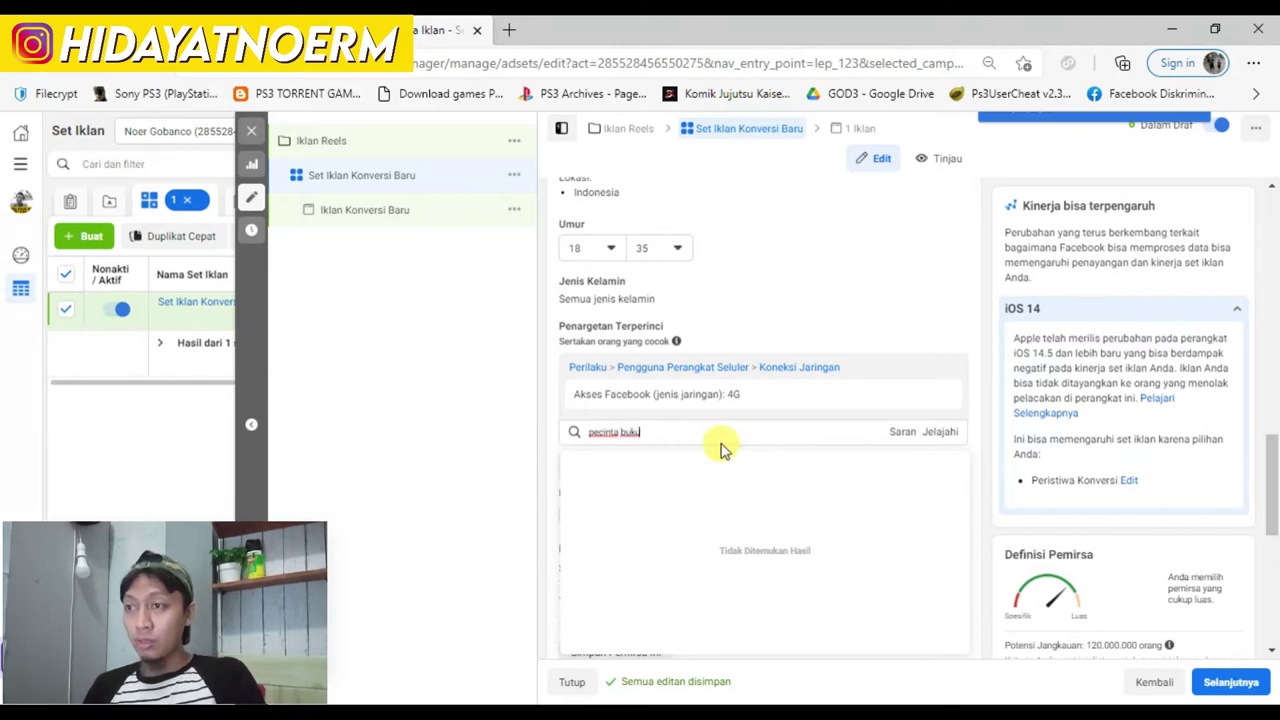
Search the detailed targeting options for "book lovers" and add the interest "Book Lovers" to the audience.
key(ctrl+a)
key(BackSpace)
text(b)
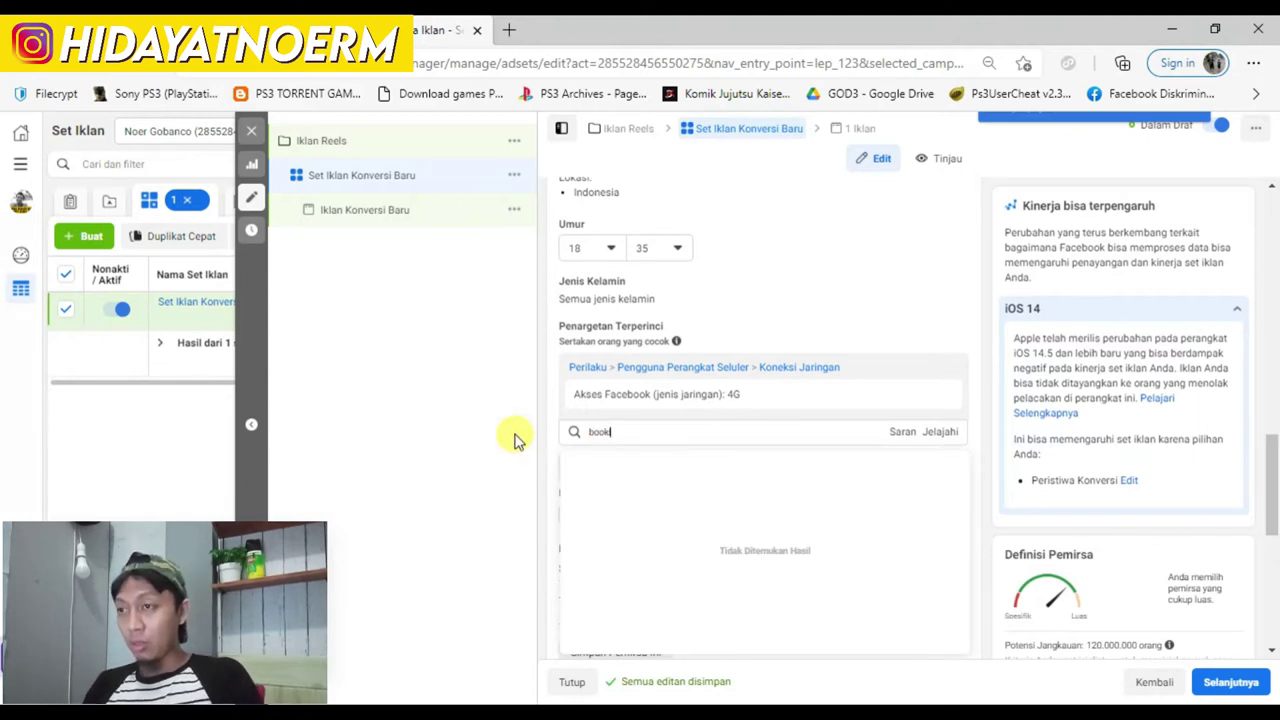
click(603, 430)
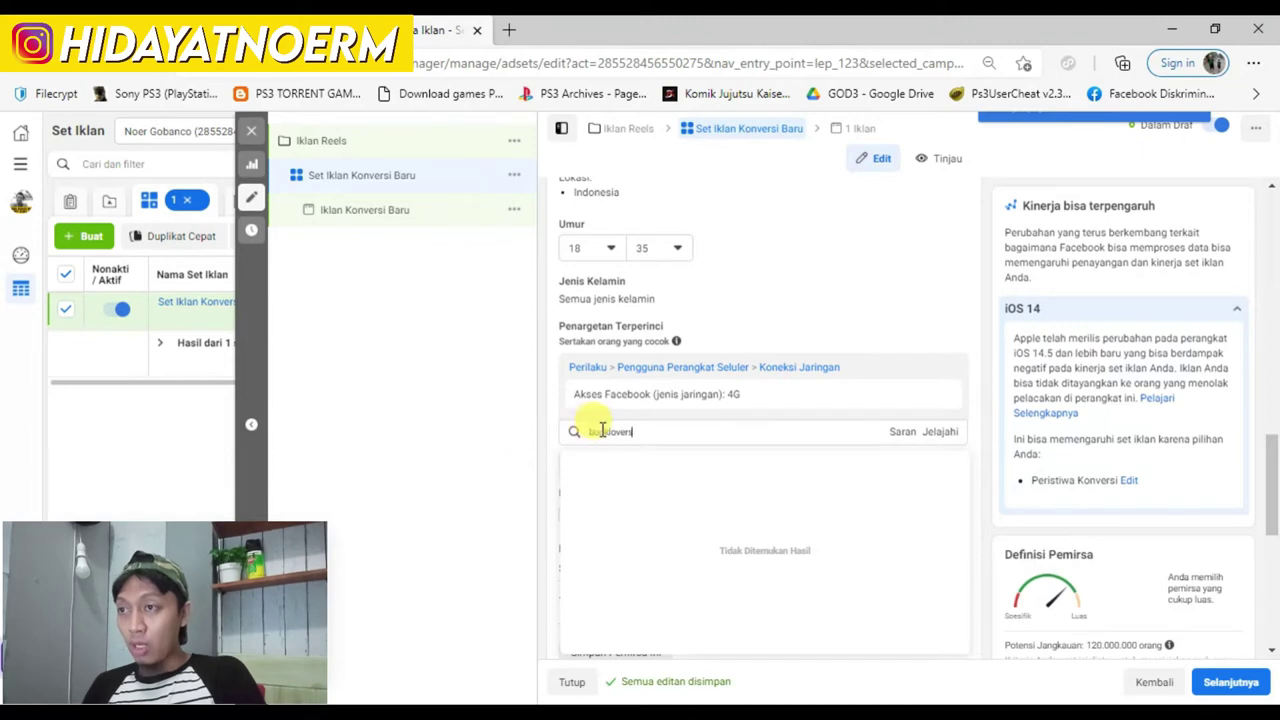
click(609, 431)
text(ki)
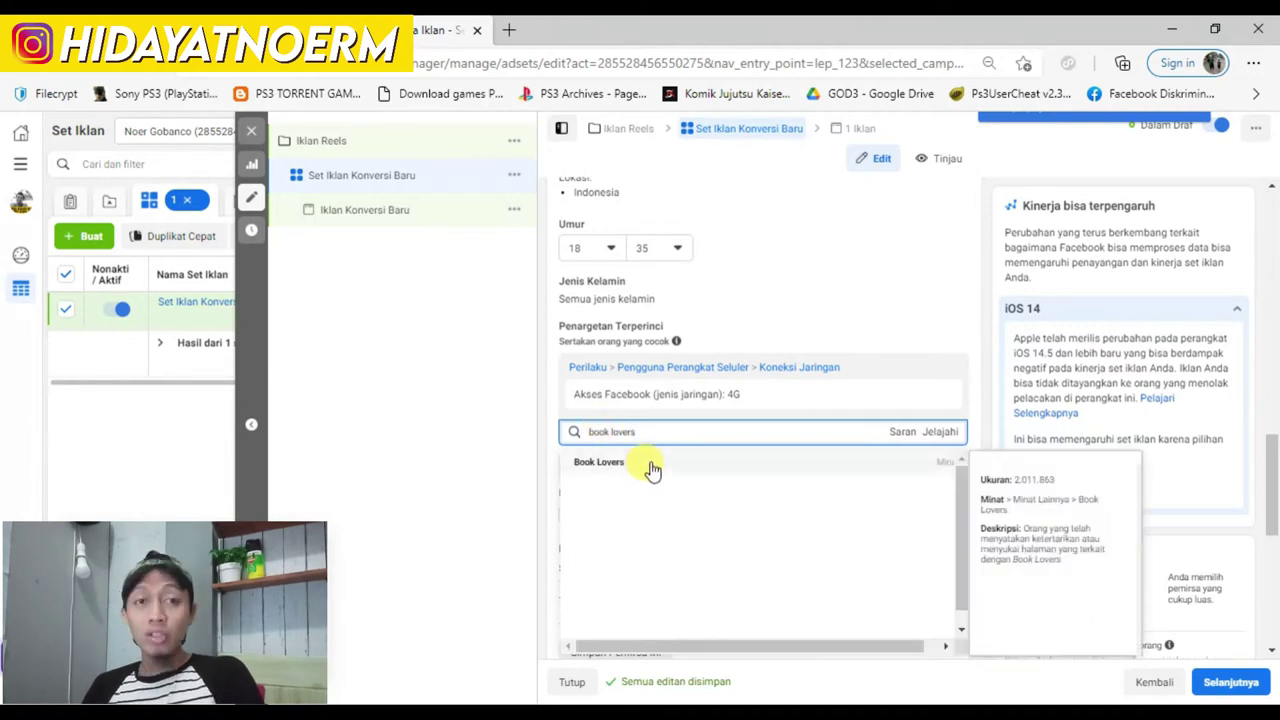
click(666, 457)
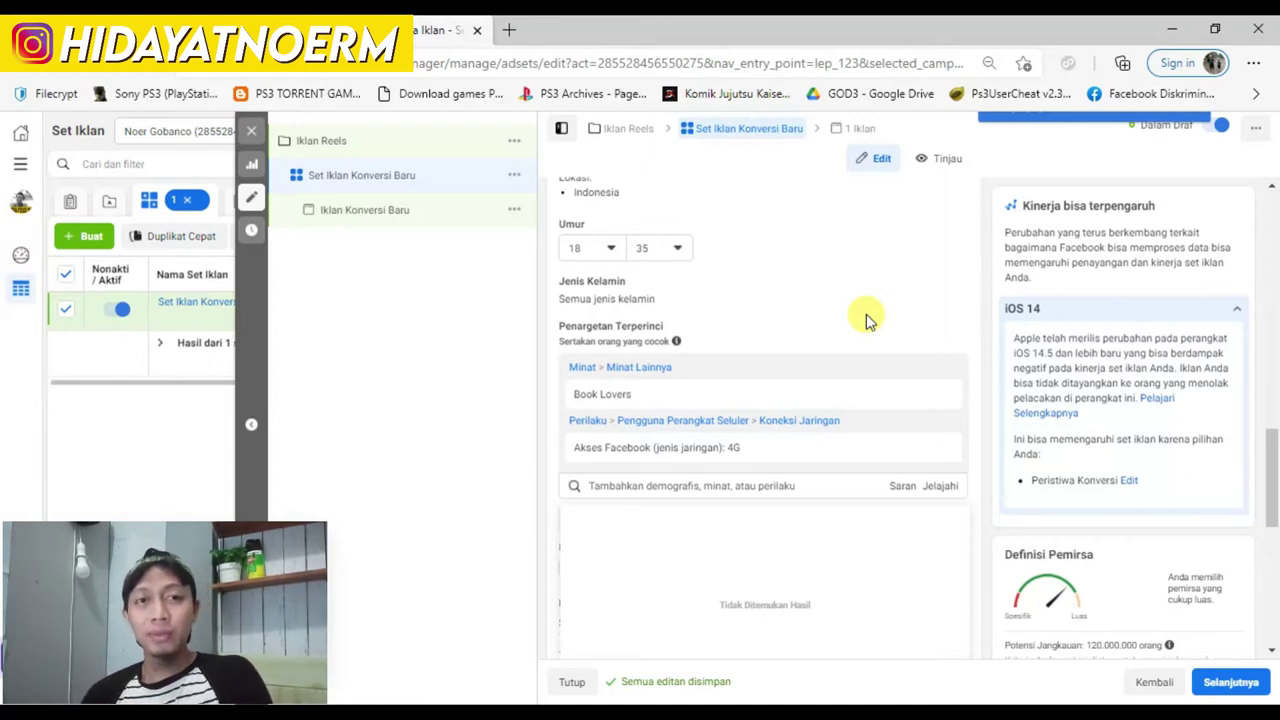
scroll(916, 470, down, 2)
click(913, 592)
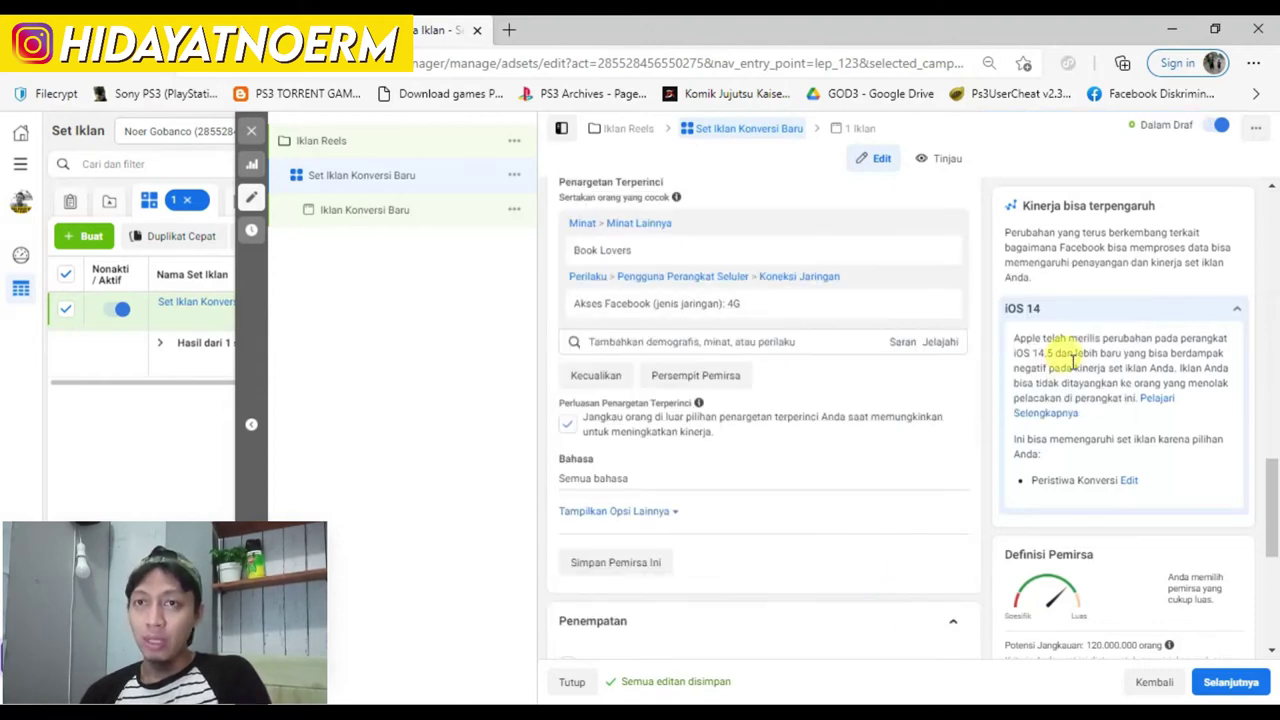
Collapse the iOS 14 notice beside the ad set form.
click(1237, 308)
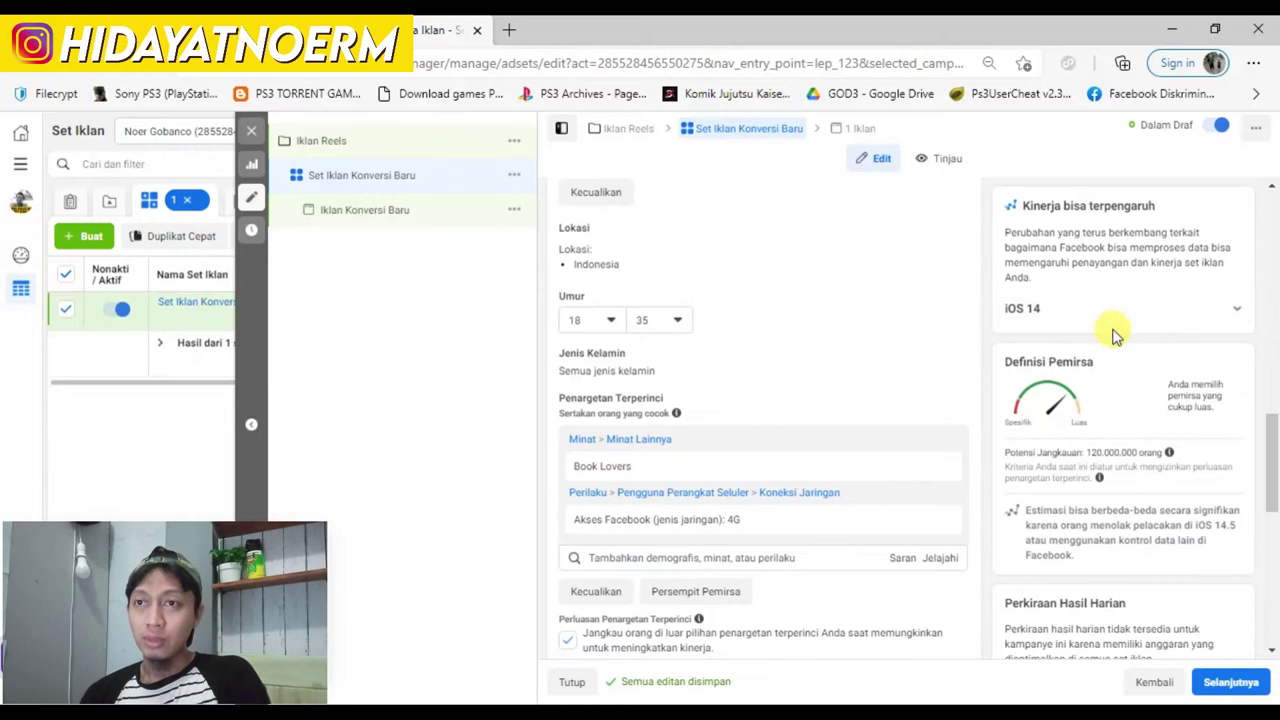
click(1237, 308)
click(1216, 312)
Switch the ad set's placement to "Penempatan Manual" and look through the list of available placements.
scroll(780, 400, down, 4)
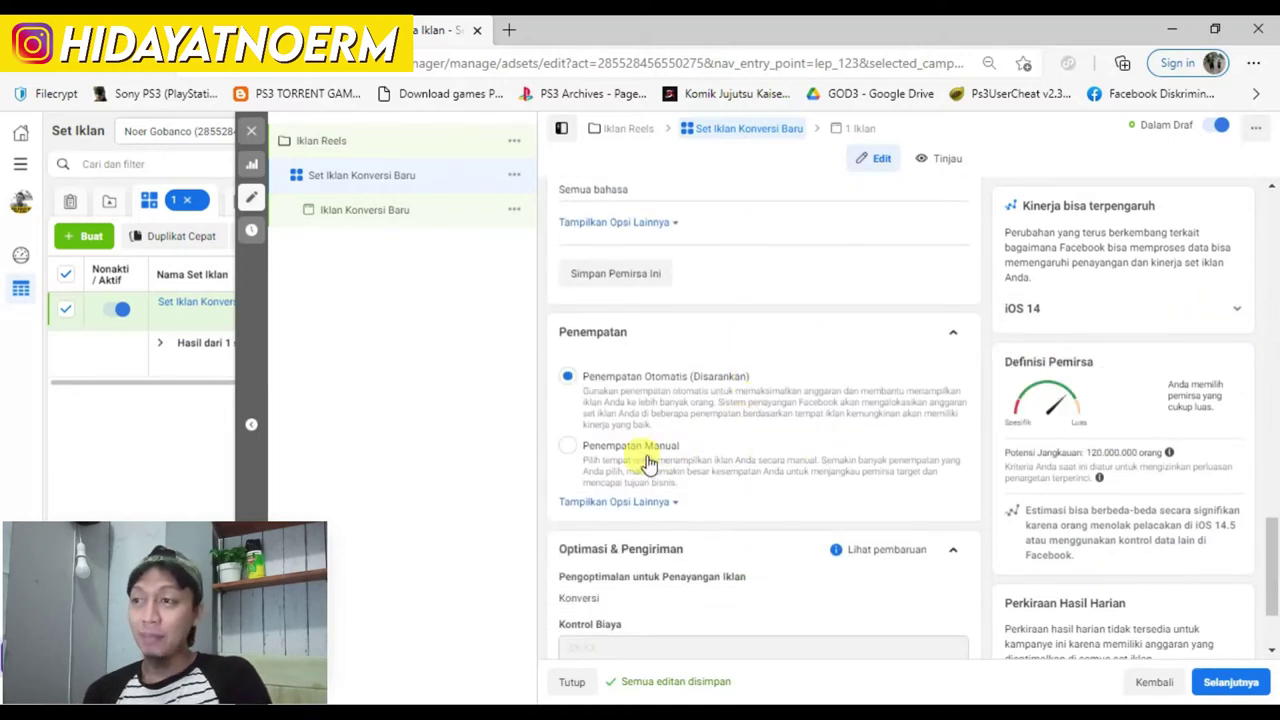
click(591, 452)
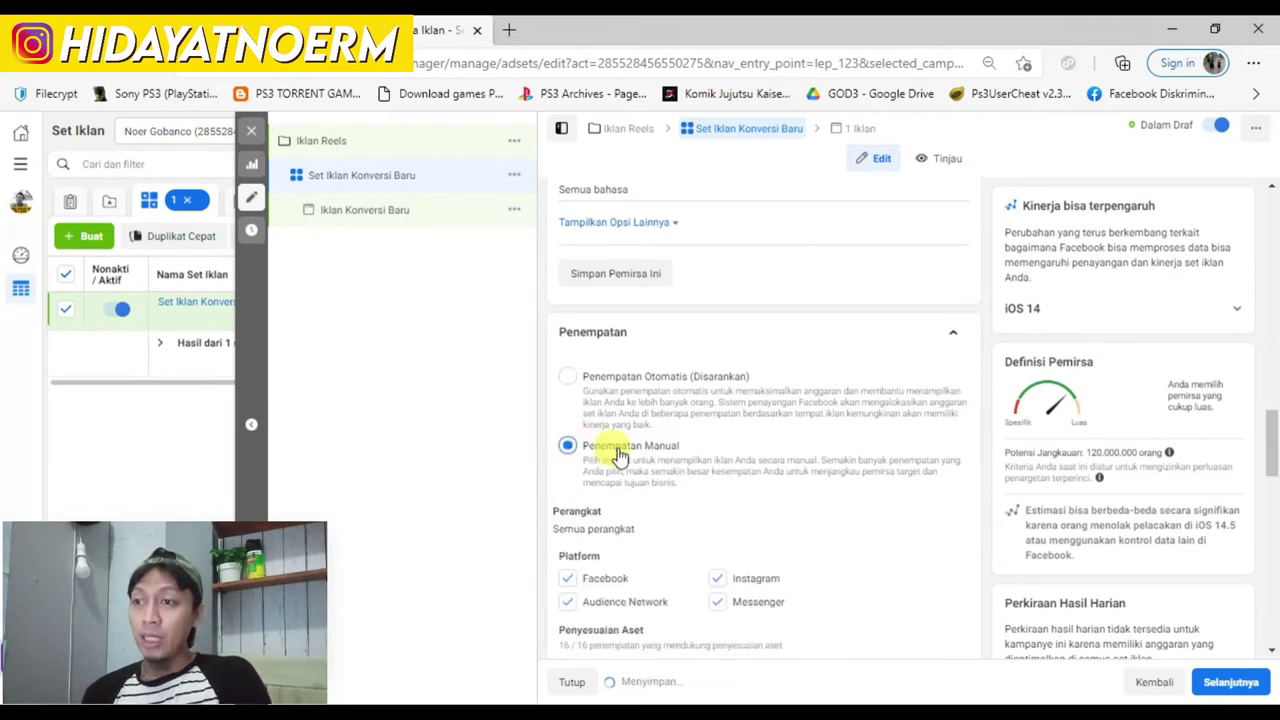
scroll(780, 470, down, 7)
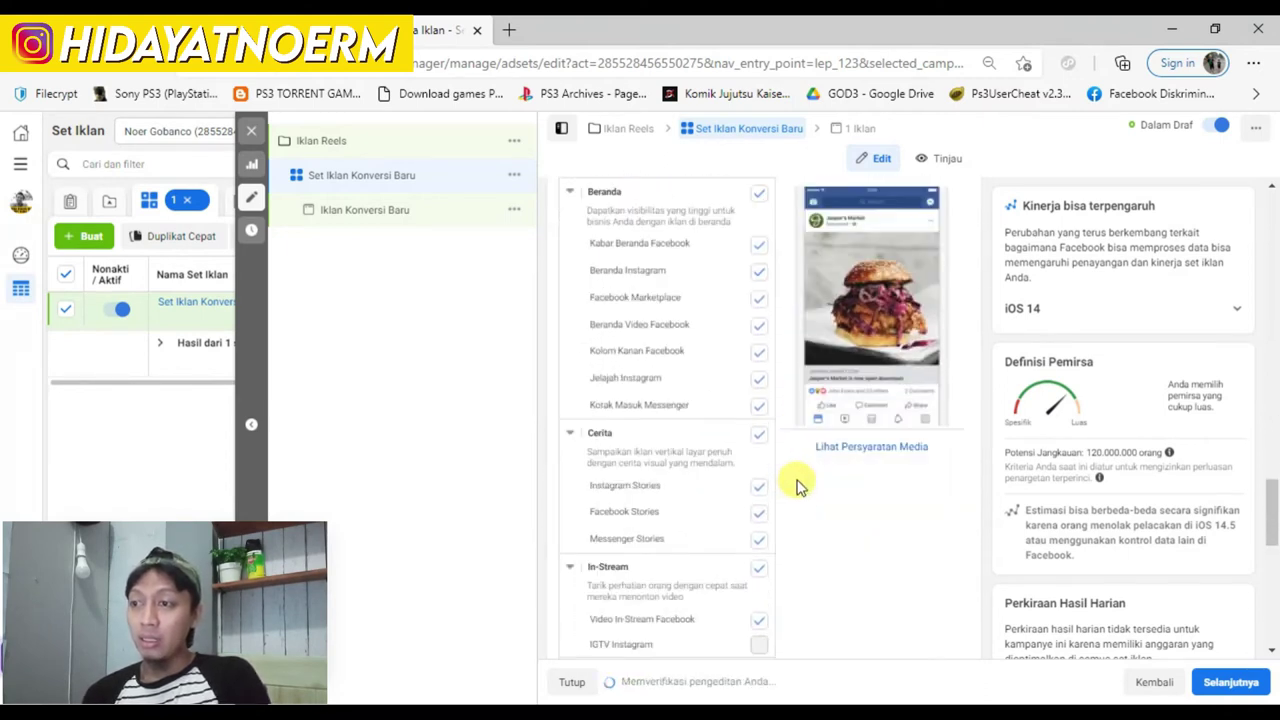
scroll(797, 485, down, 3)
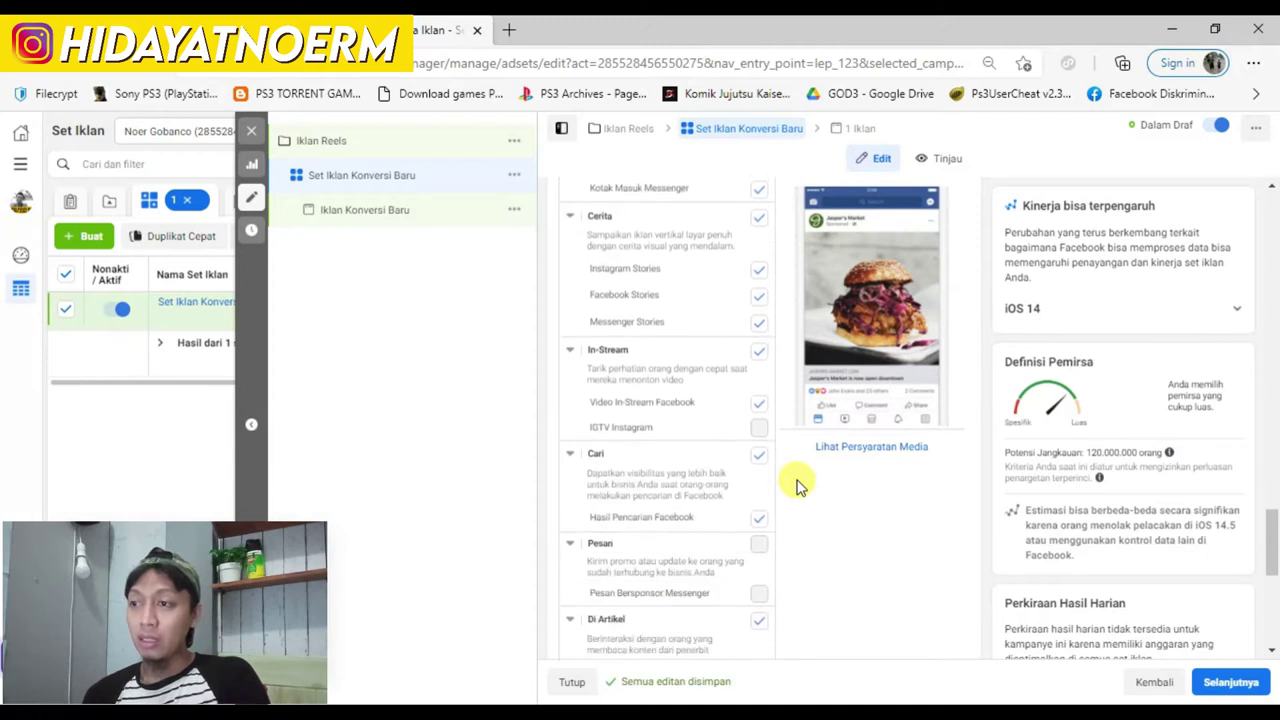
scroll(797, 485, down, 2)
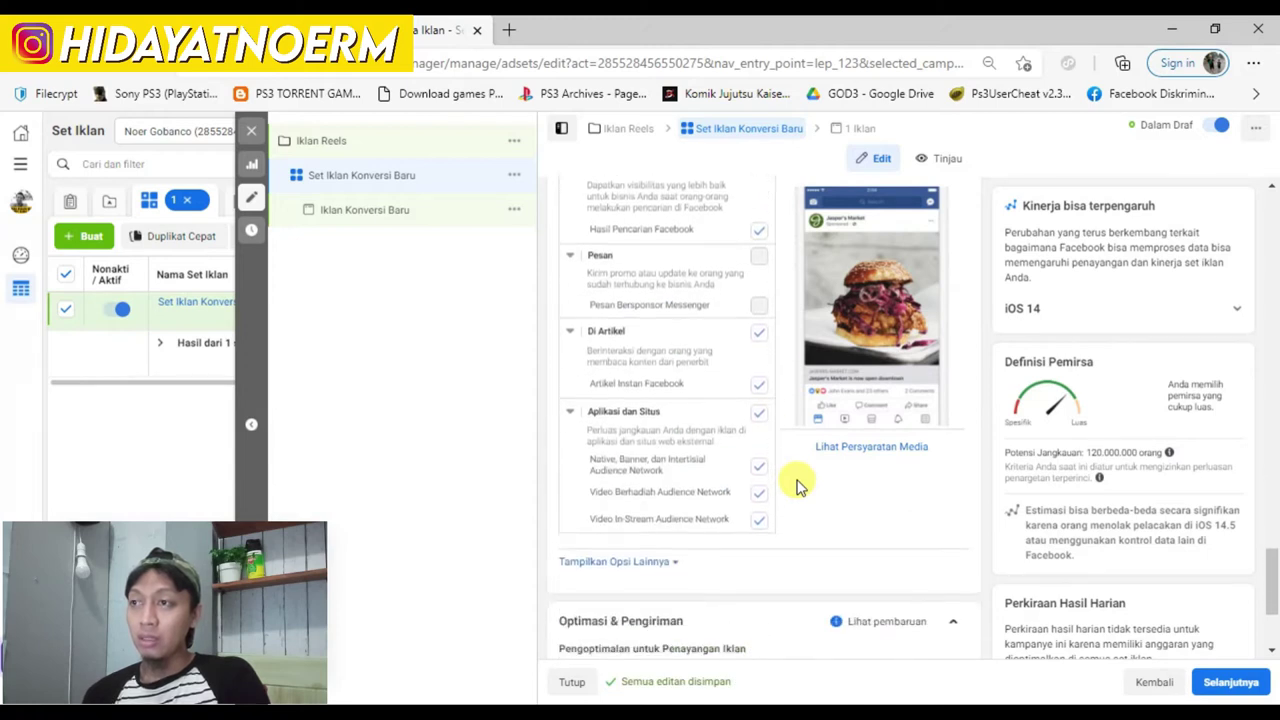
scroll(797, 485, up, 1)
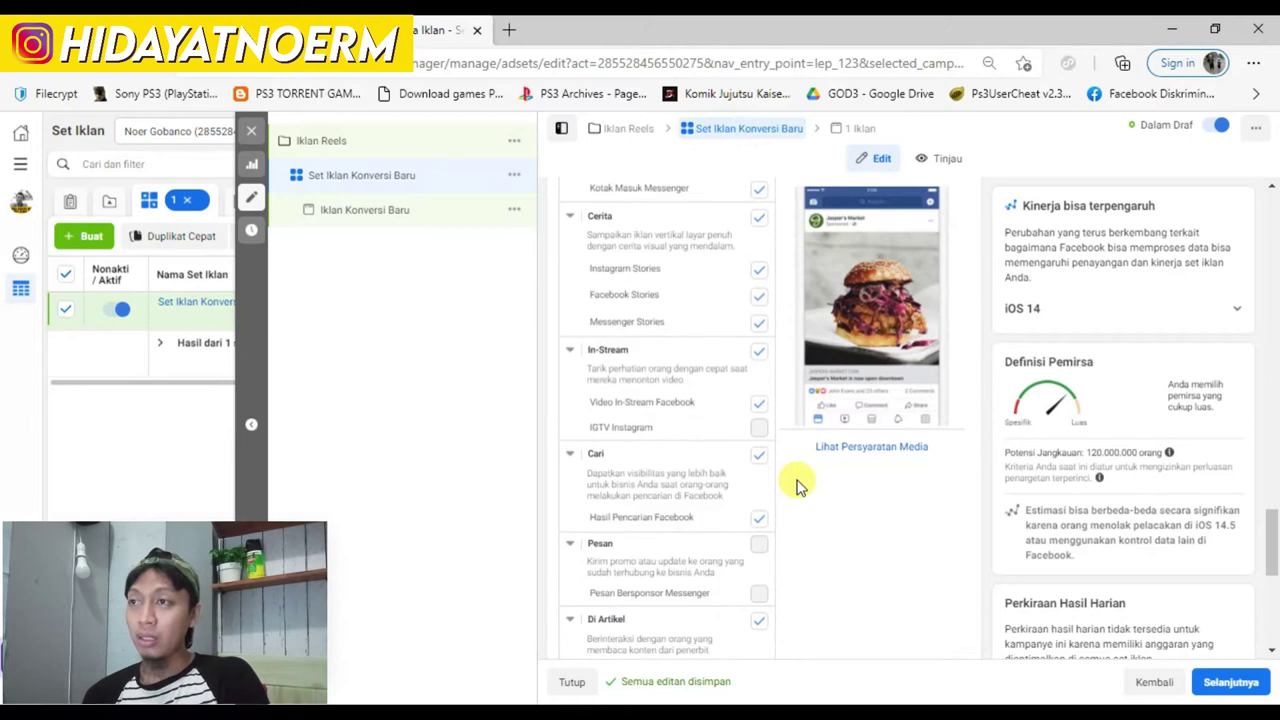
scroll(797, 484, up, 4)
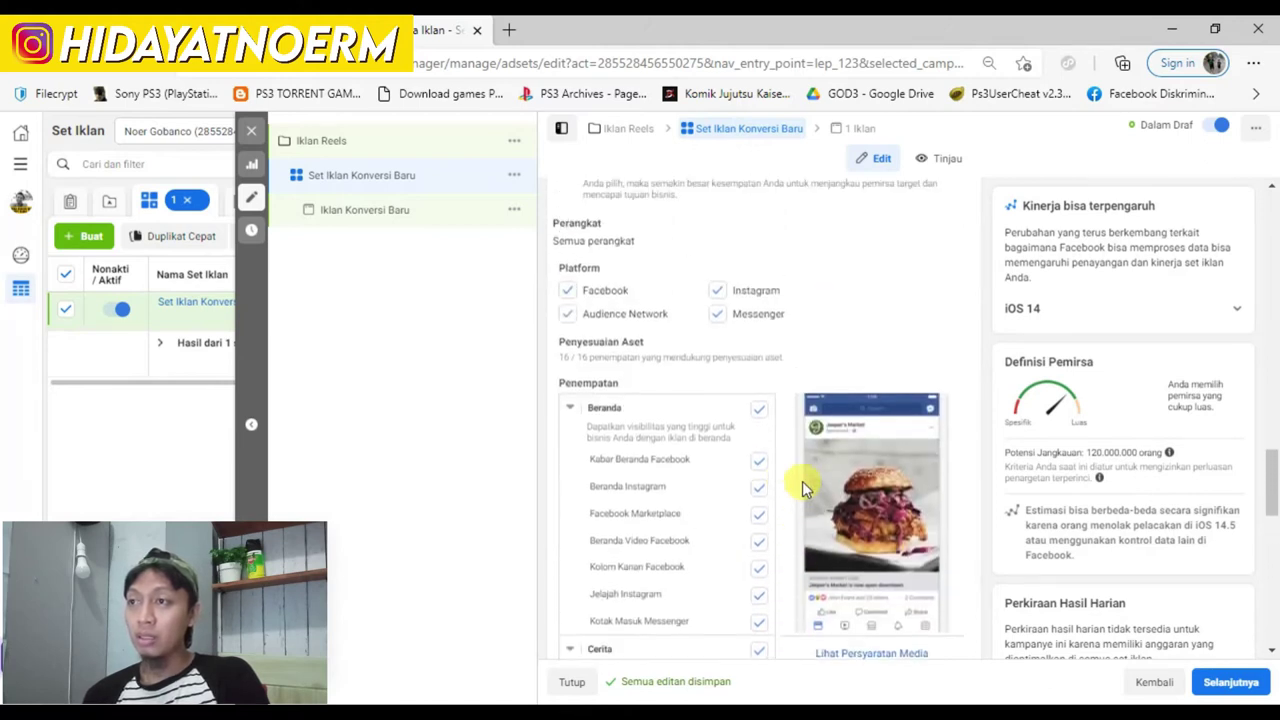
Deselect the Audience Network platform and restrict the placement devices to "Seluler" by excluding Desktop.
click(567, 312)
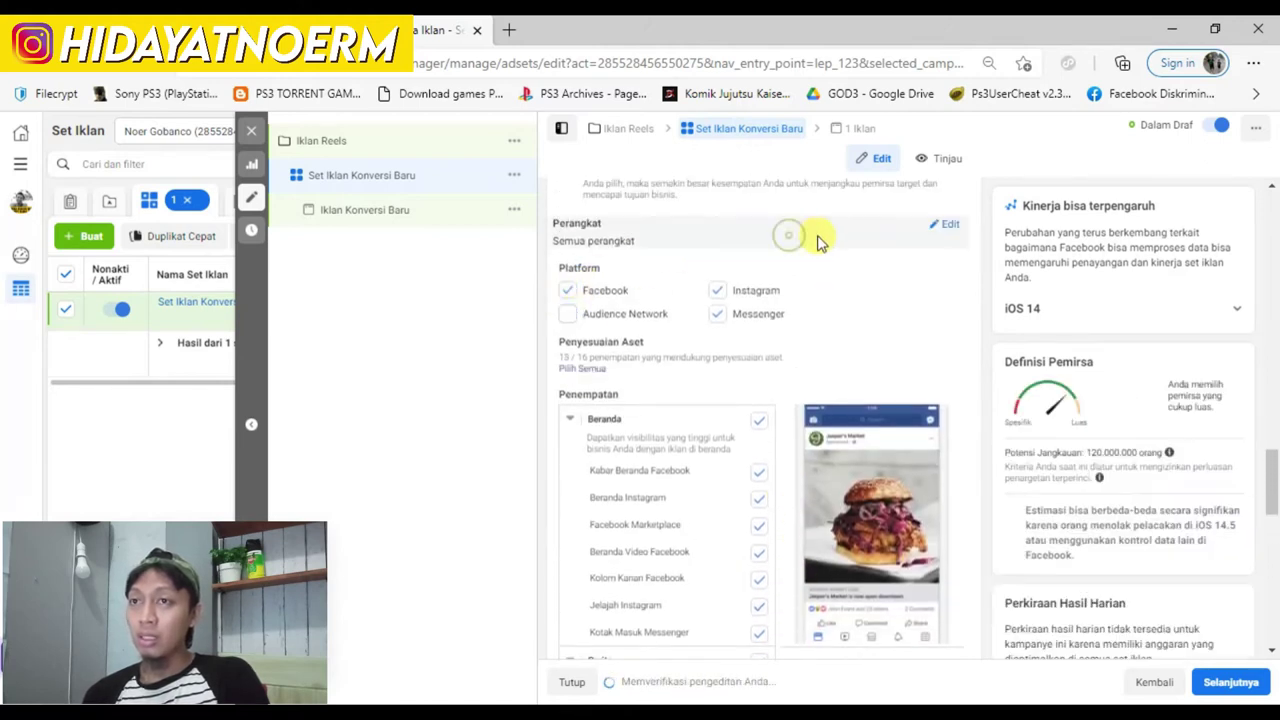
click(944, 224)
click(650, 248)
click(621, 307)
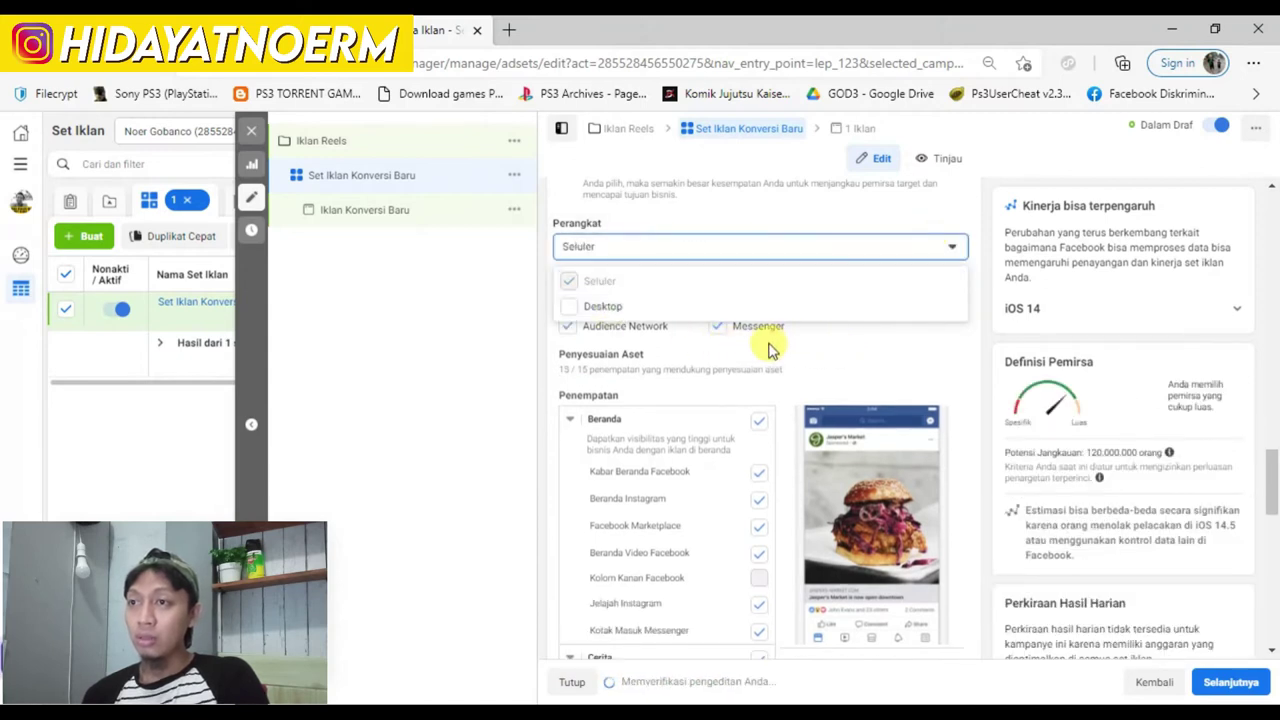
Deselect the Messenger, Audience Network and Facebook platforms, leaving only Instagram for the manual placement.
click(716, 327)
click(567, 329)
click(568, 305)
Look through the Instagram-only placement list for a Reels placement option.
scroll(660, 360, down, 2)
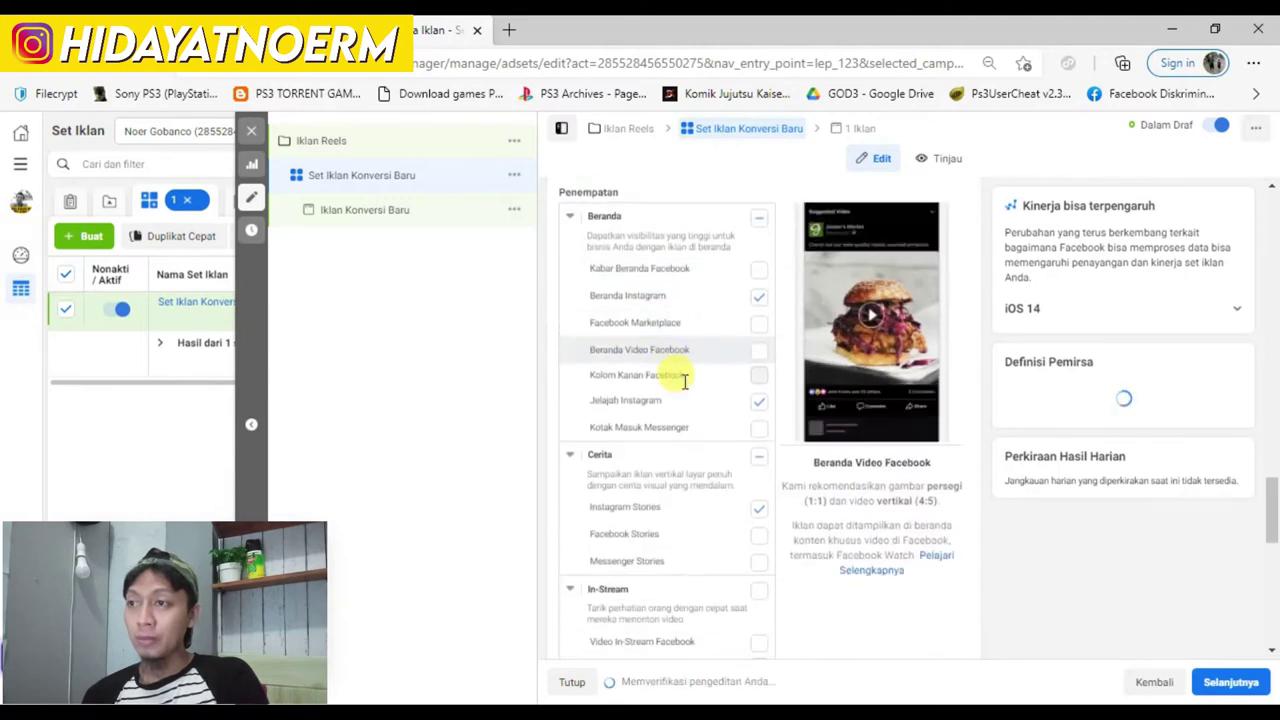
scroll(729, 483, down, 1)
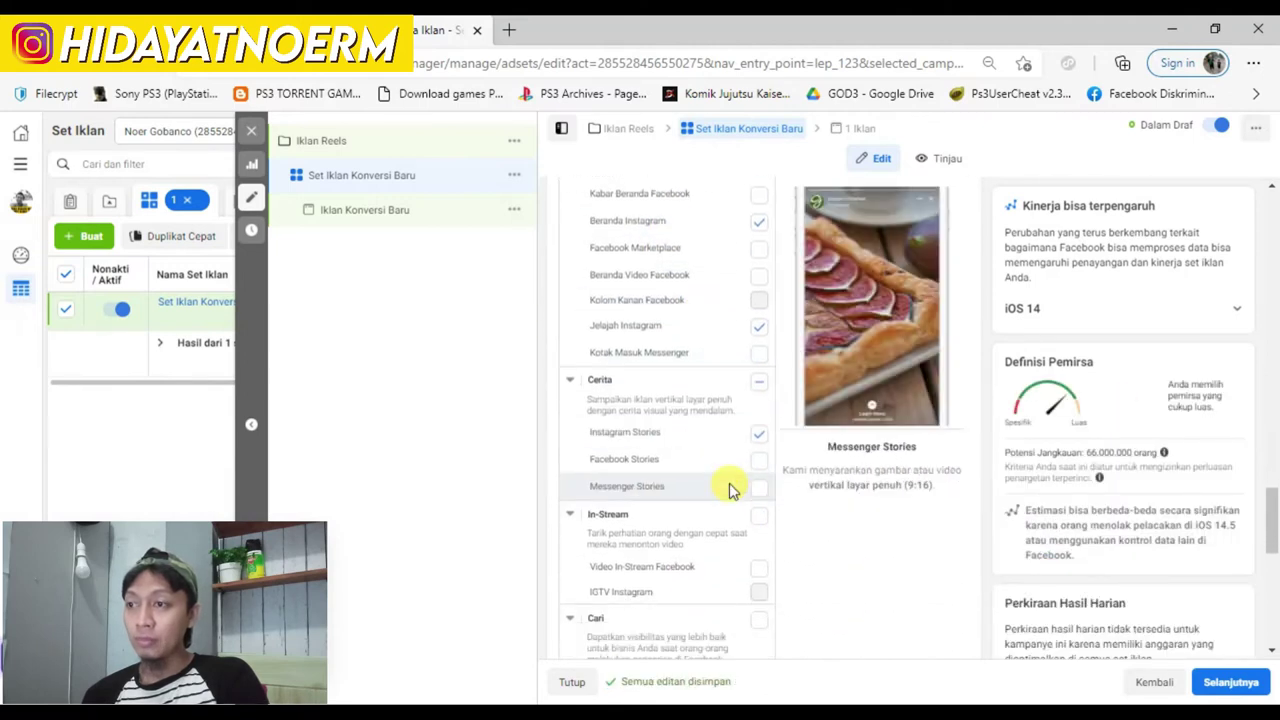
scroll(729, 484, down, 1)
scroll(735, 490, down, 1)
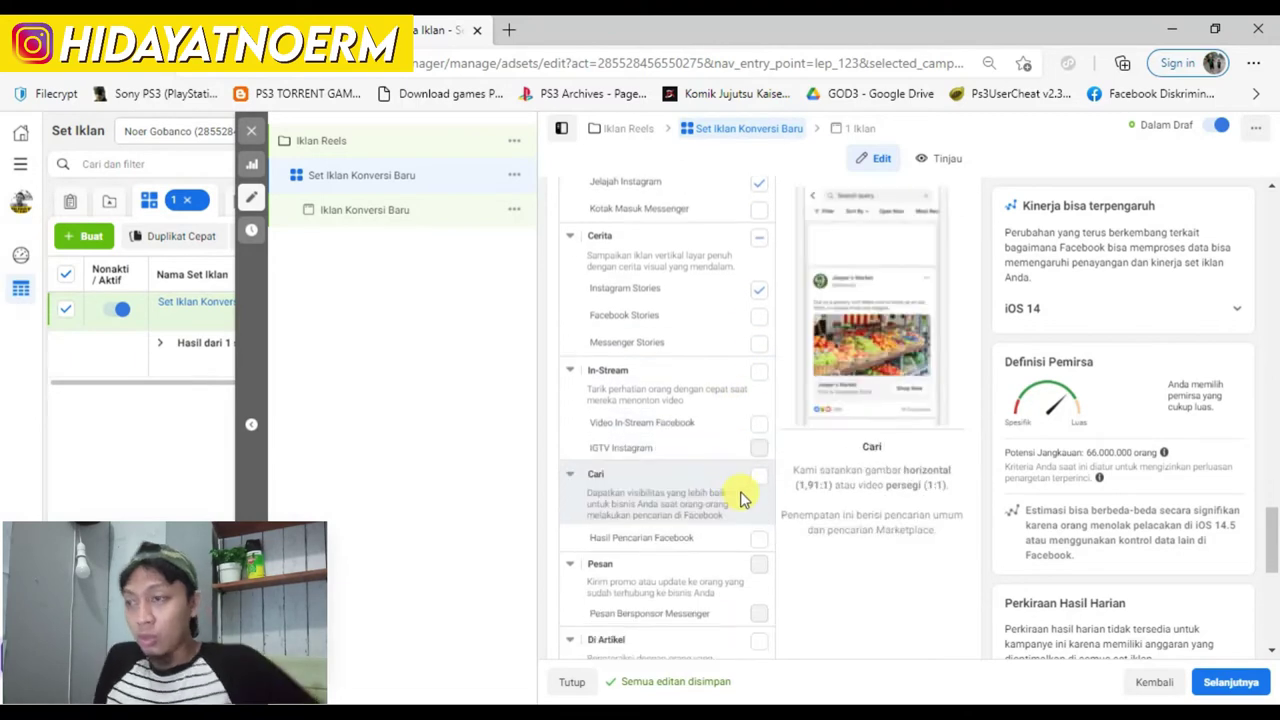
scroll(740, 497, down, 1)
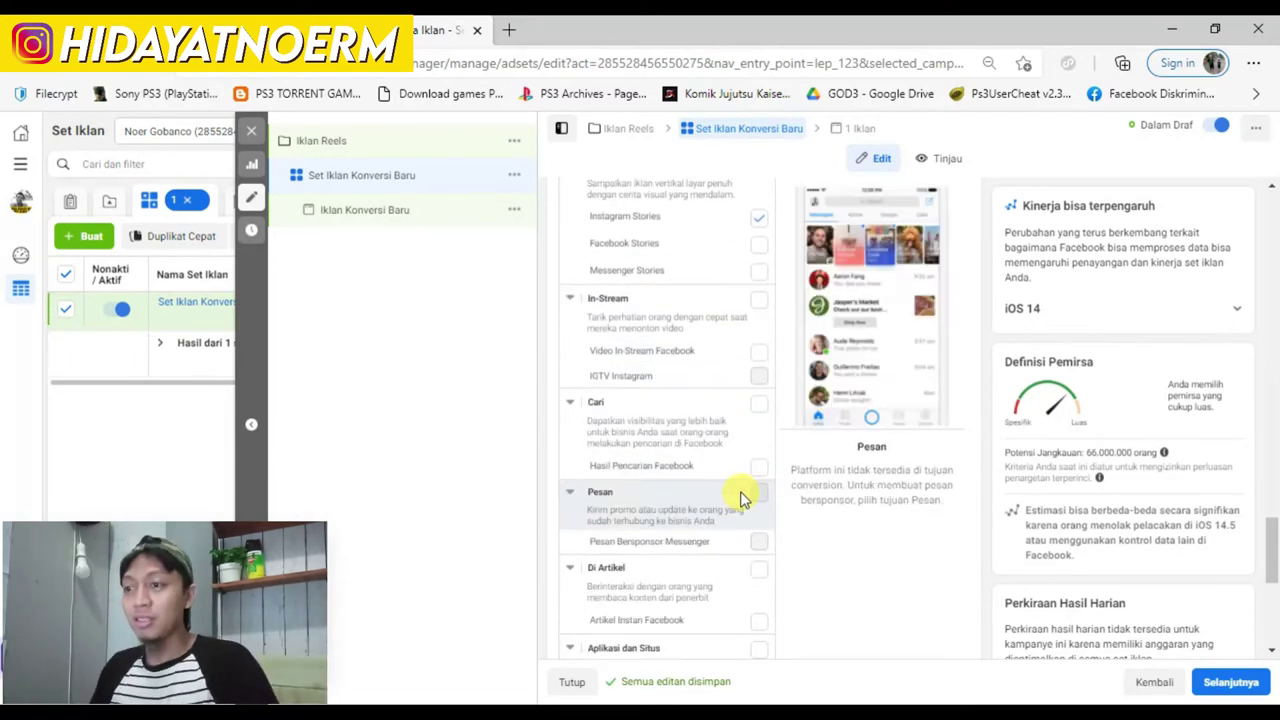
scroll(730, 400, down, 3)
scroll(720, 342, down, 2)
scroll(718, 345, down, 1)
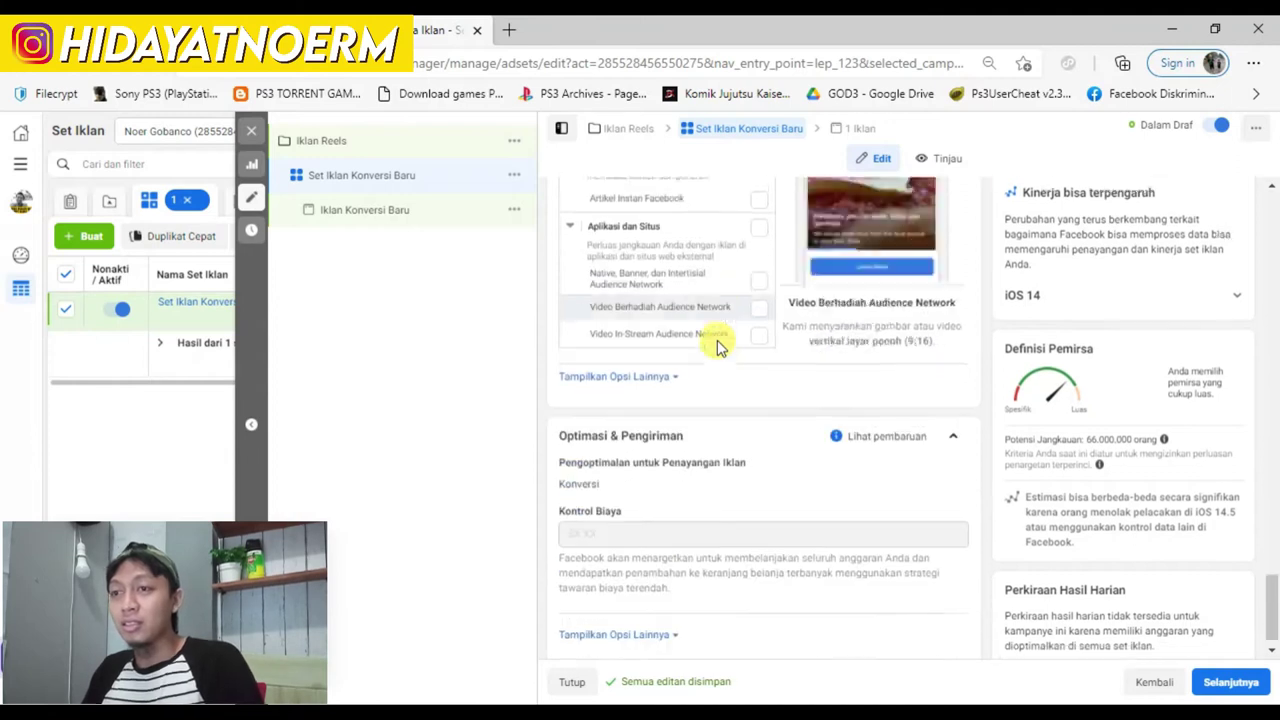
scroll(718, 343, up, 5)
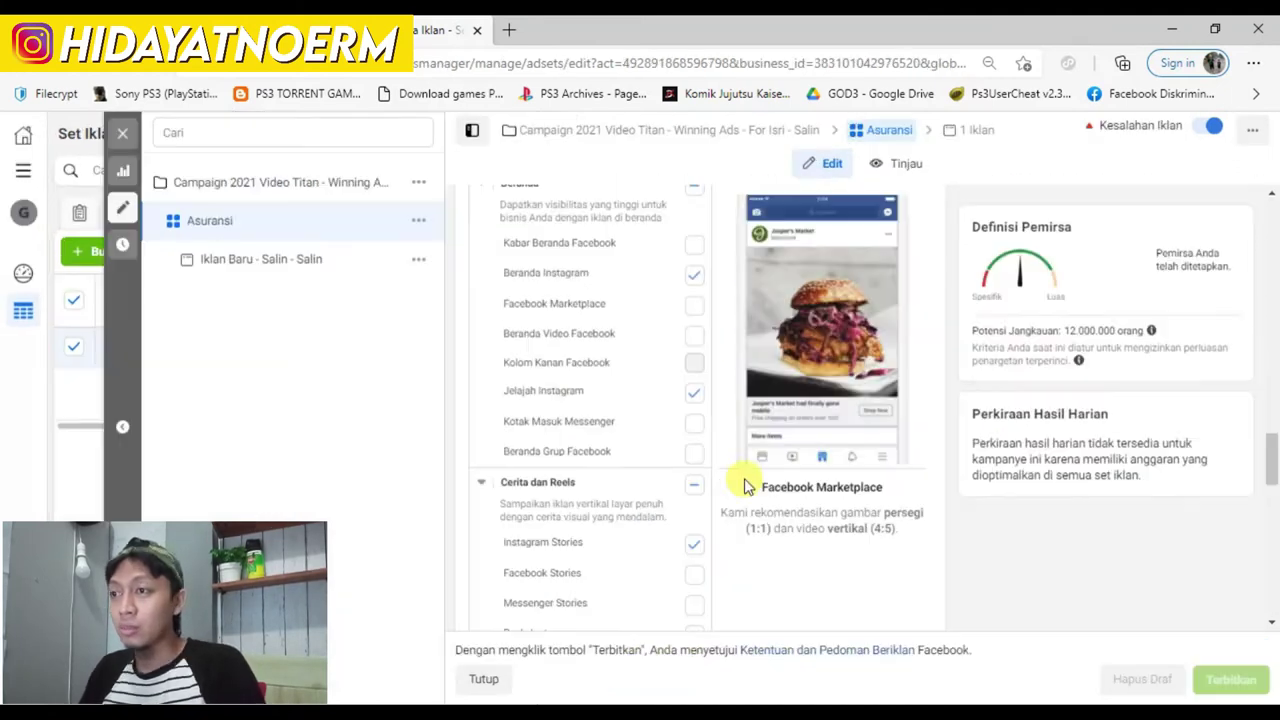
Review the audience, device, platform and placement settings of the existing "Asuransi" ad set.
scroll(738, 495, down, 2)
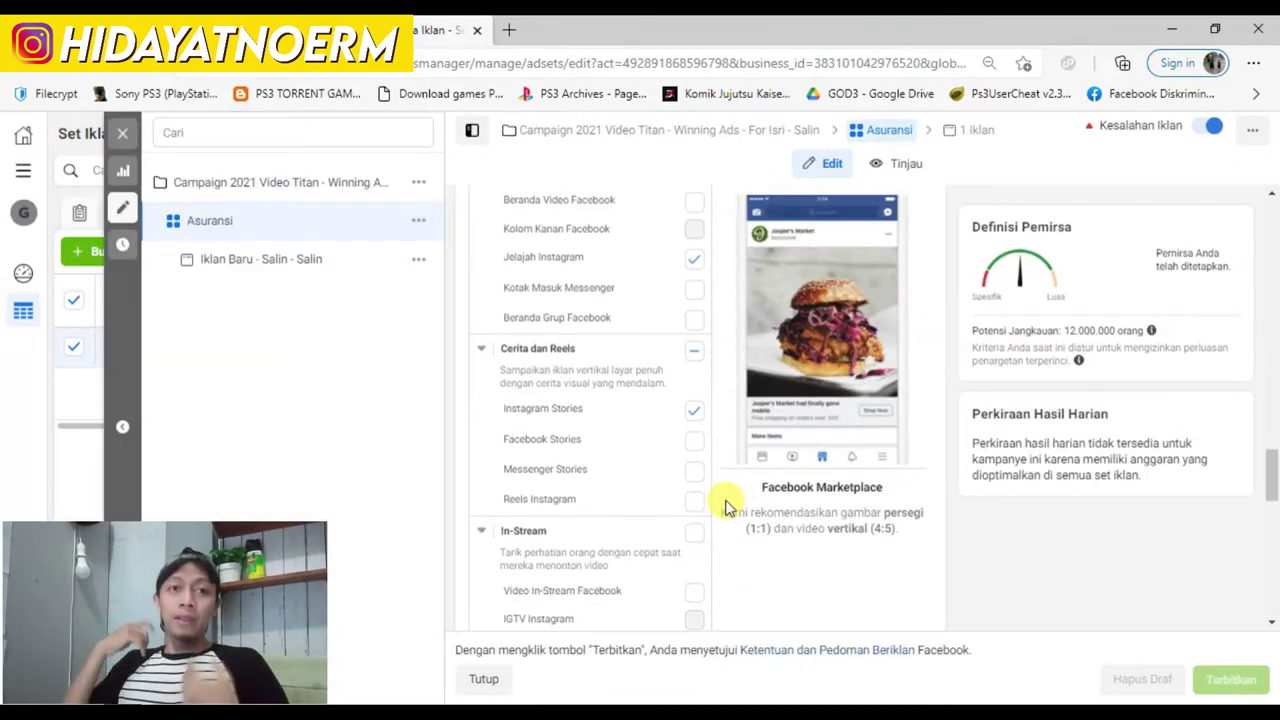
scroll(727, 507, up, 6)
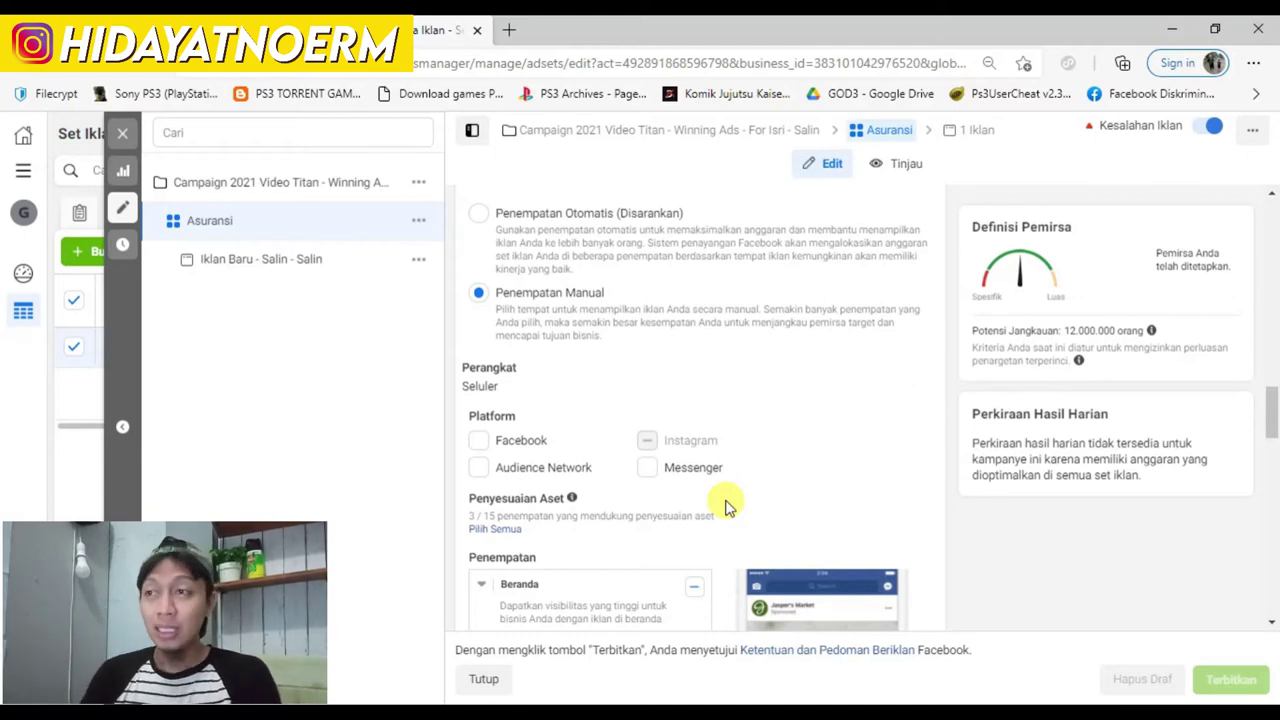
scroll(623, 540, up, 10)
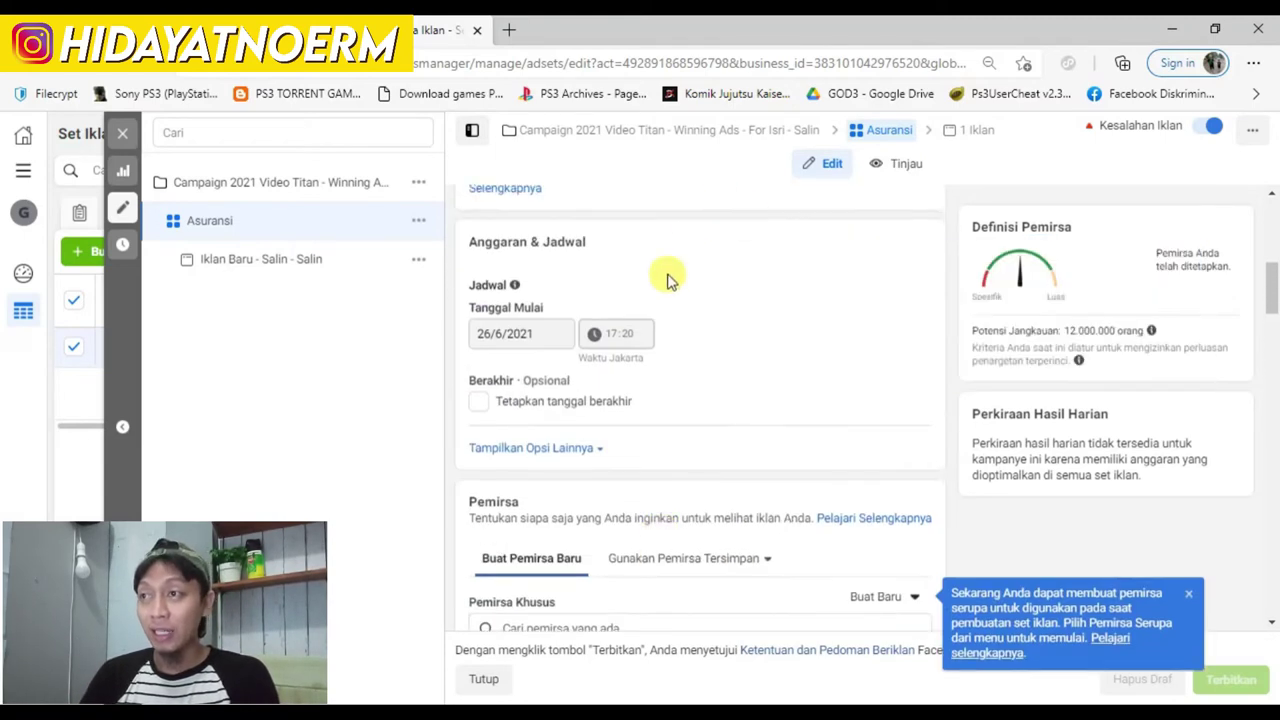
scroll(646, 331, up, 6)
scroll(640, 331, down, 10)
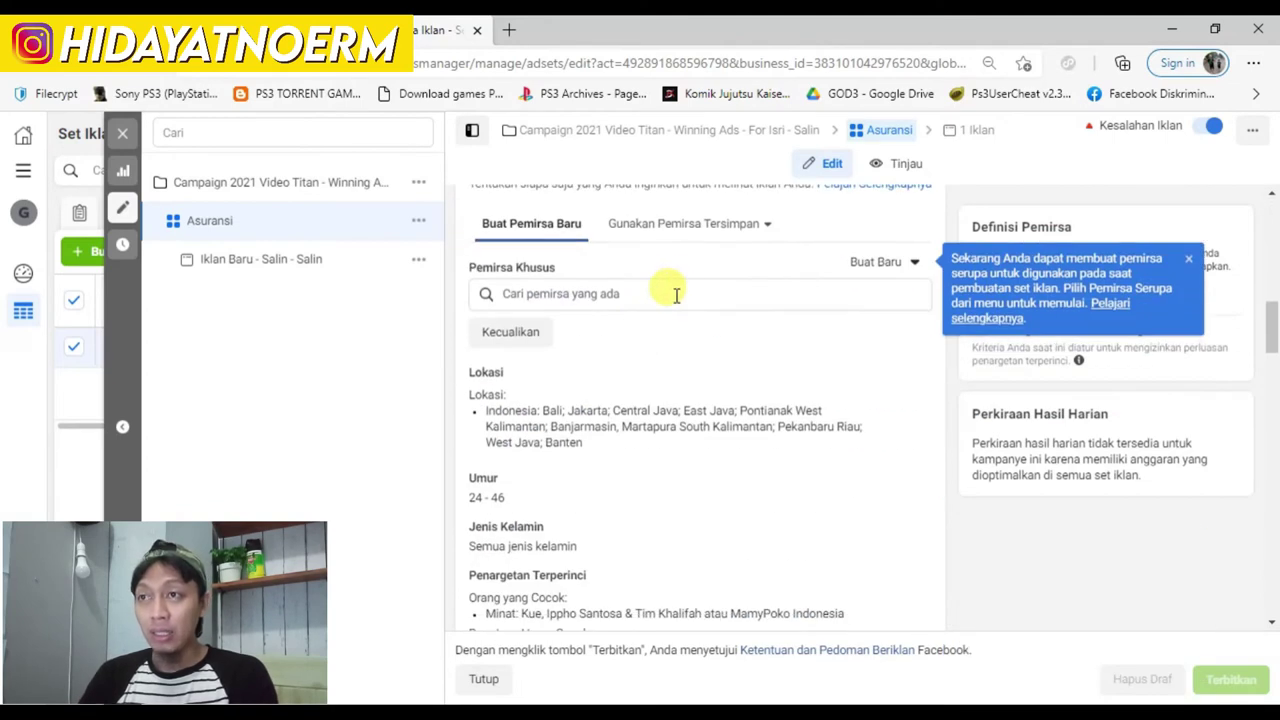
scroll(679, 292, down, 2)
scroll(600, 300, down, 1)
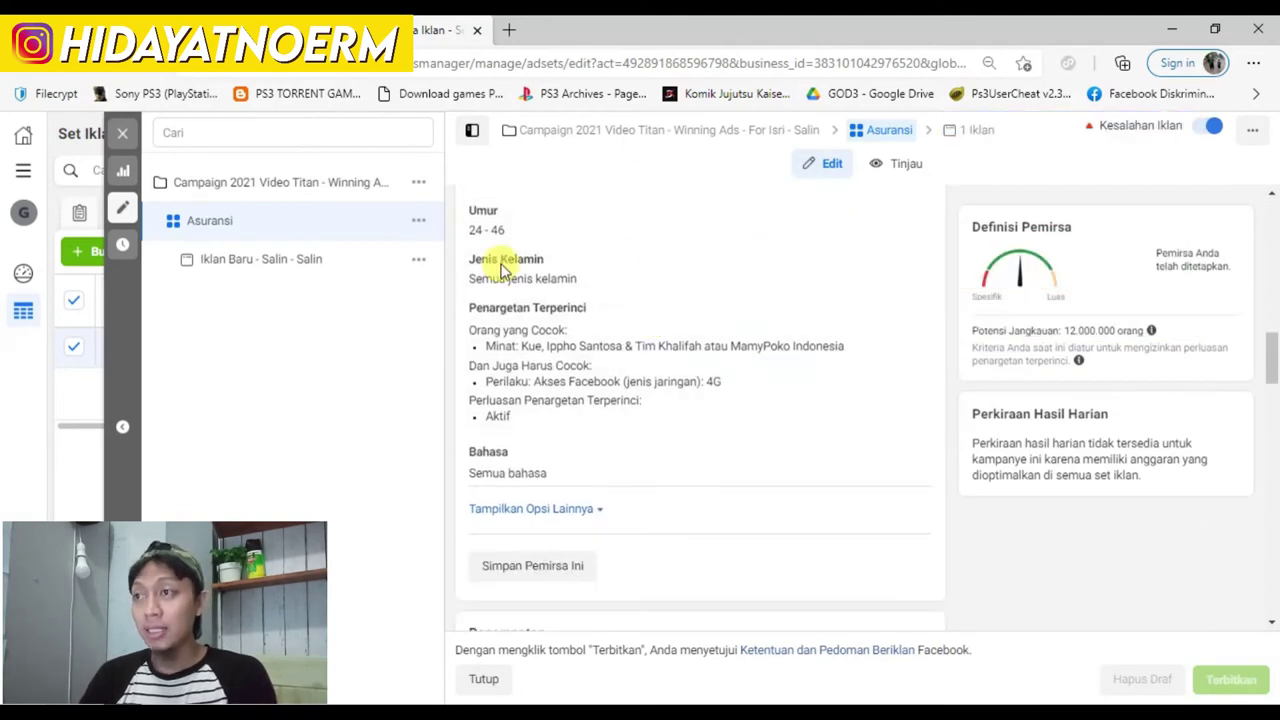
scroll(687, 270, down, 1)
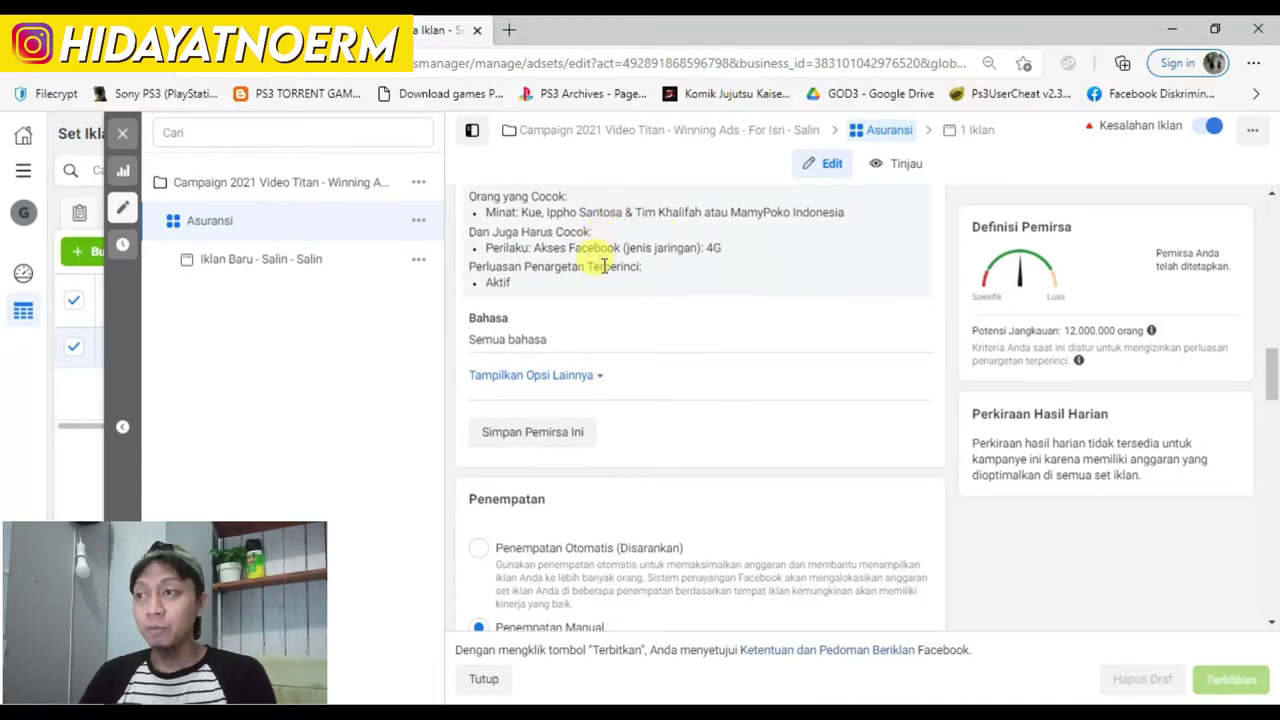
scroll(604, 266, down, 1)
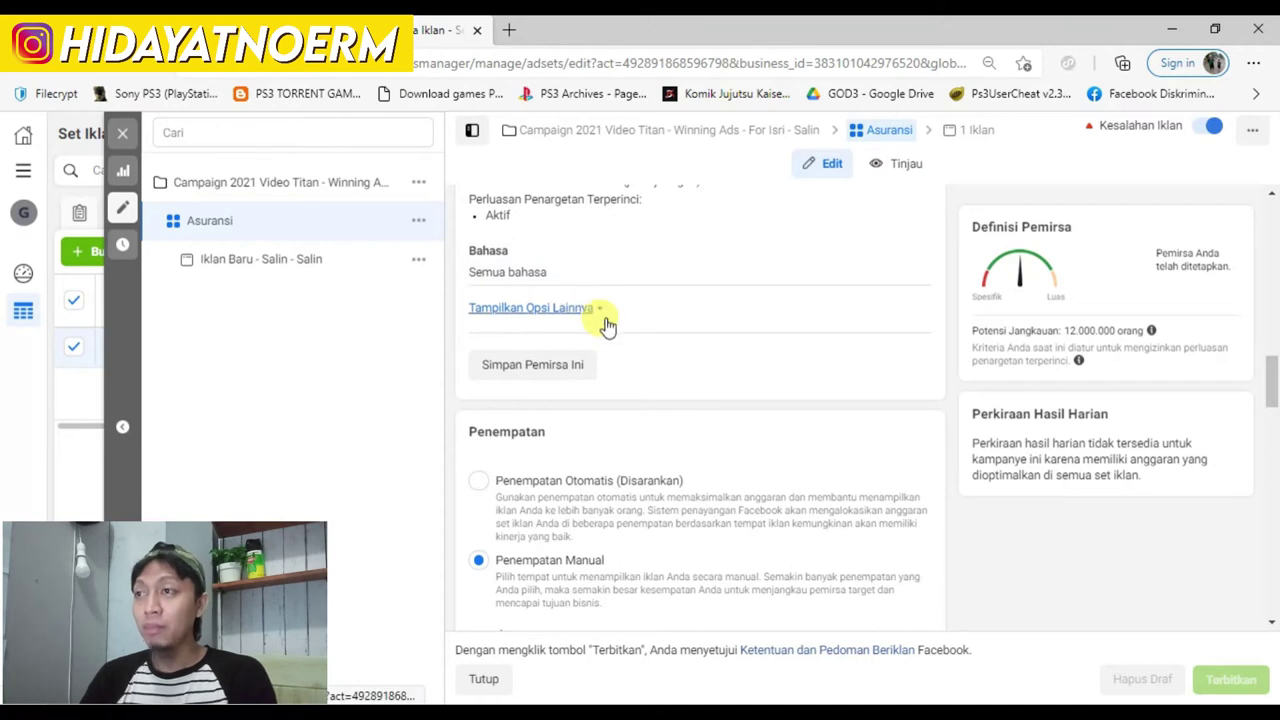
scroll(620, 357, down, 1)
scroll(620, 357, down, 1)
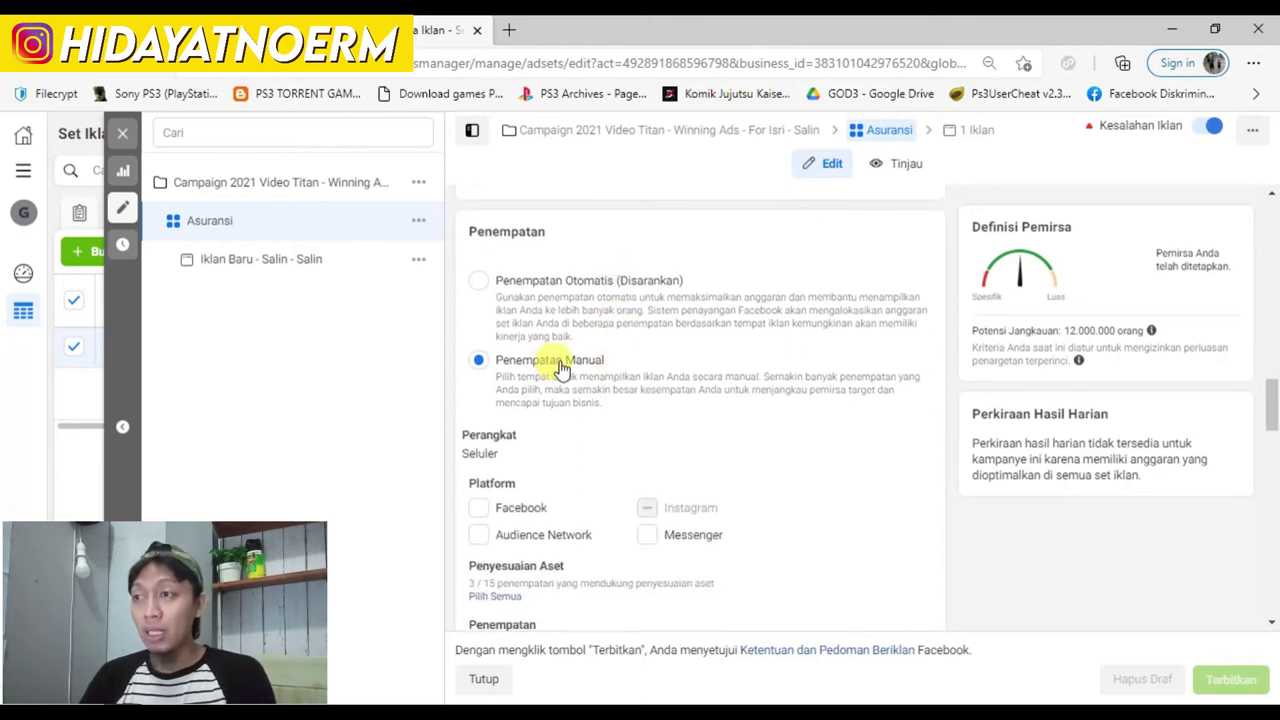
scroll(600, 330, down, 2)
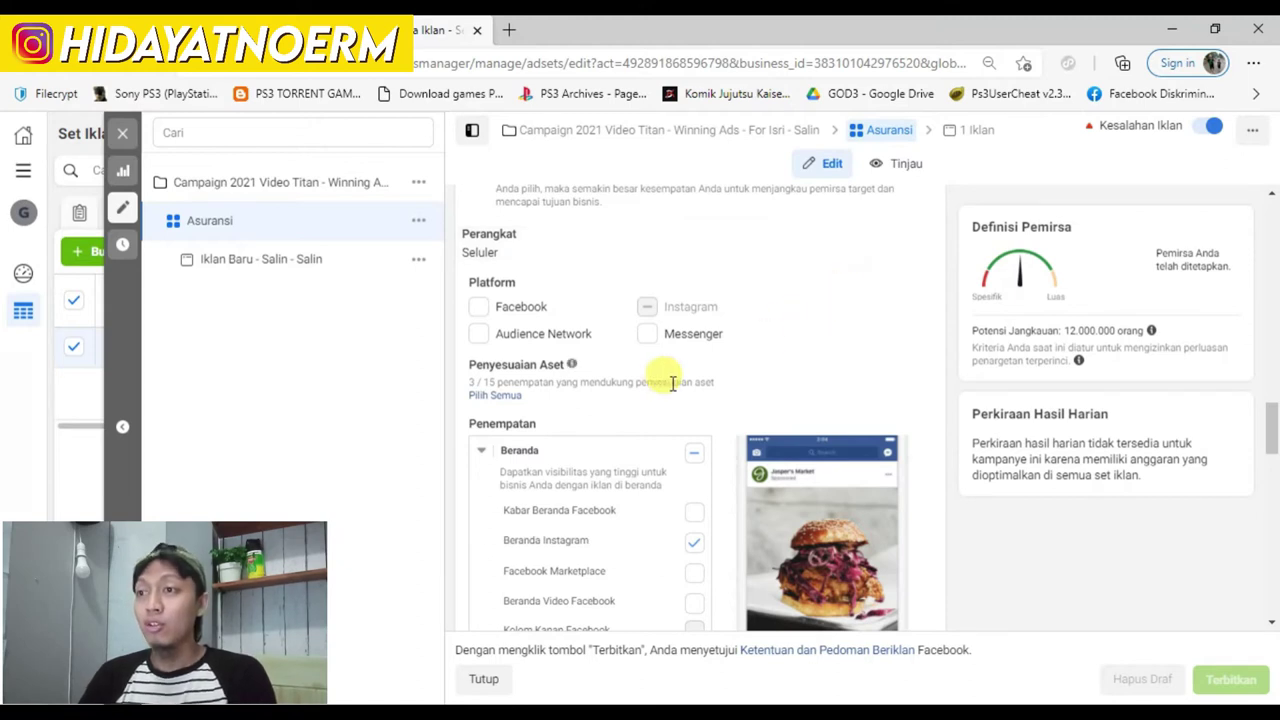
scroll(651, 374, down, 1)
scroll(700, 318, up, 1)
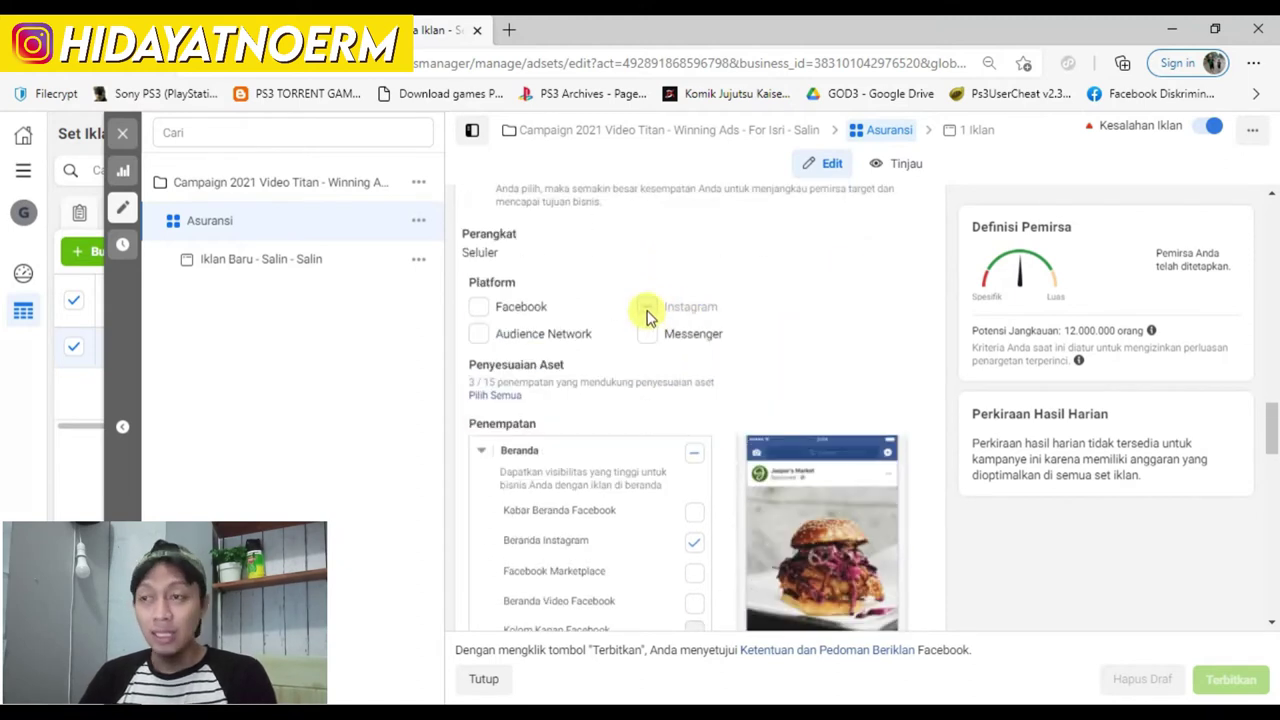
Enable the "Reels Instagram" placement under "Cerita dan Reels" in the "Asuransi" ad set.
scroll(648, 314, down, 3)
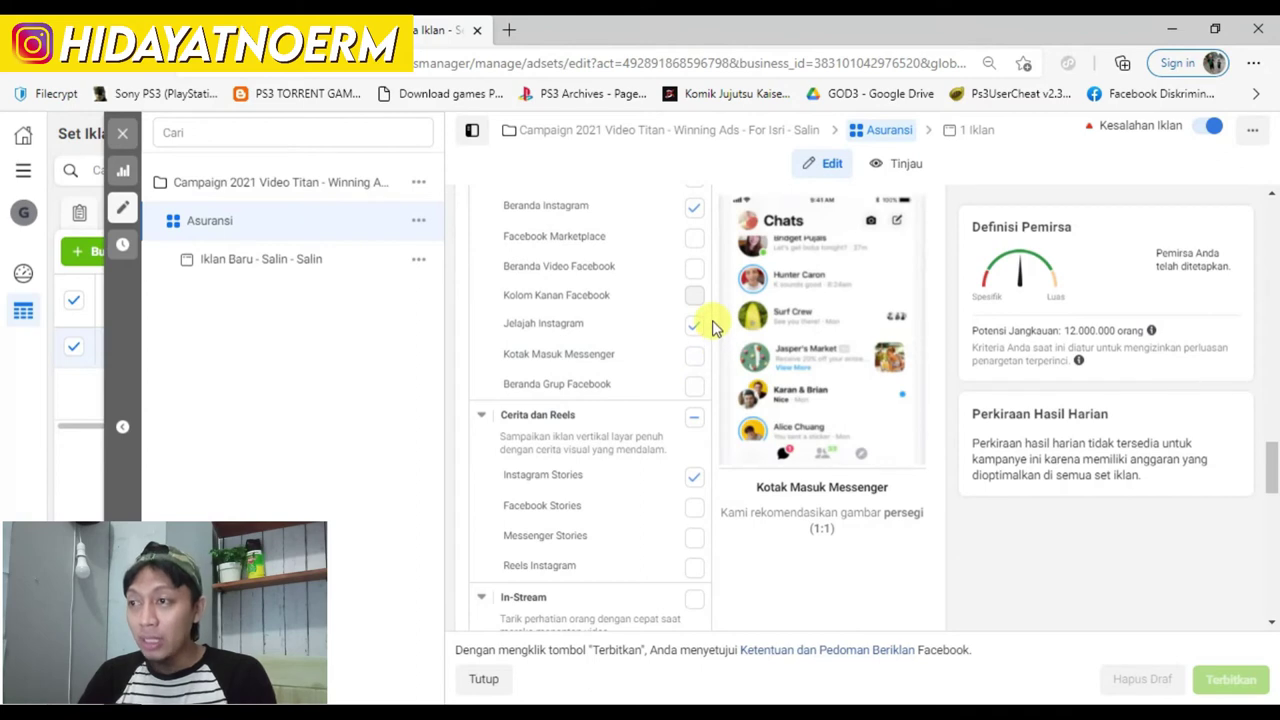
scroll(709, 325, down, 1)
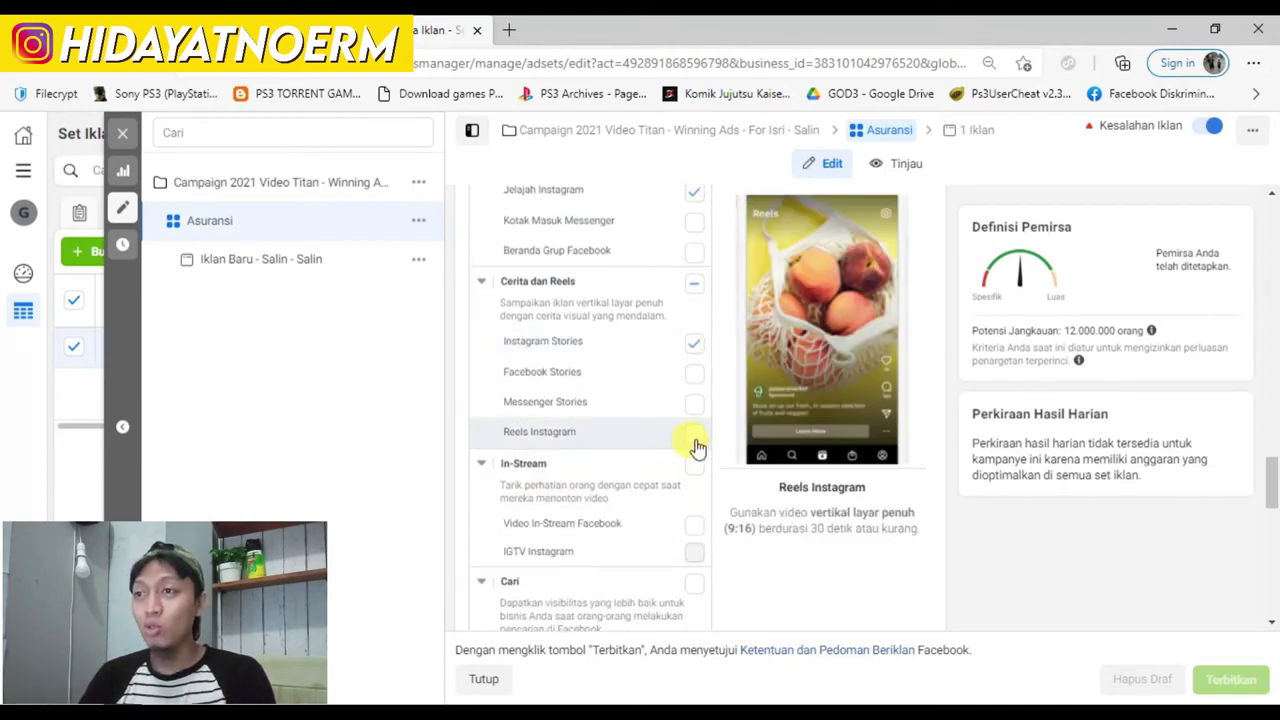
click(694, 440)
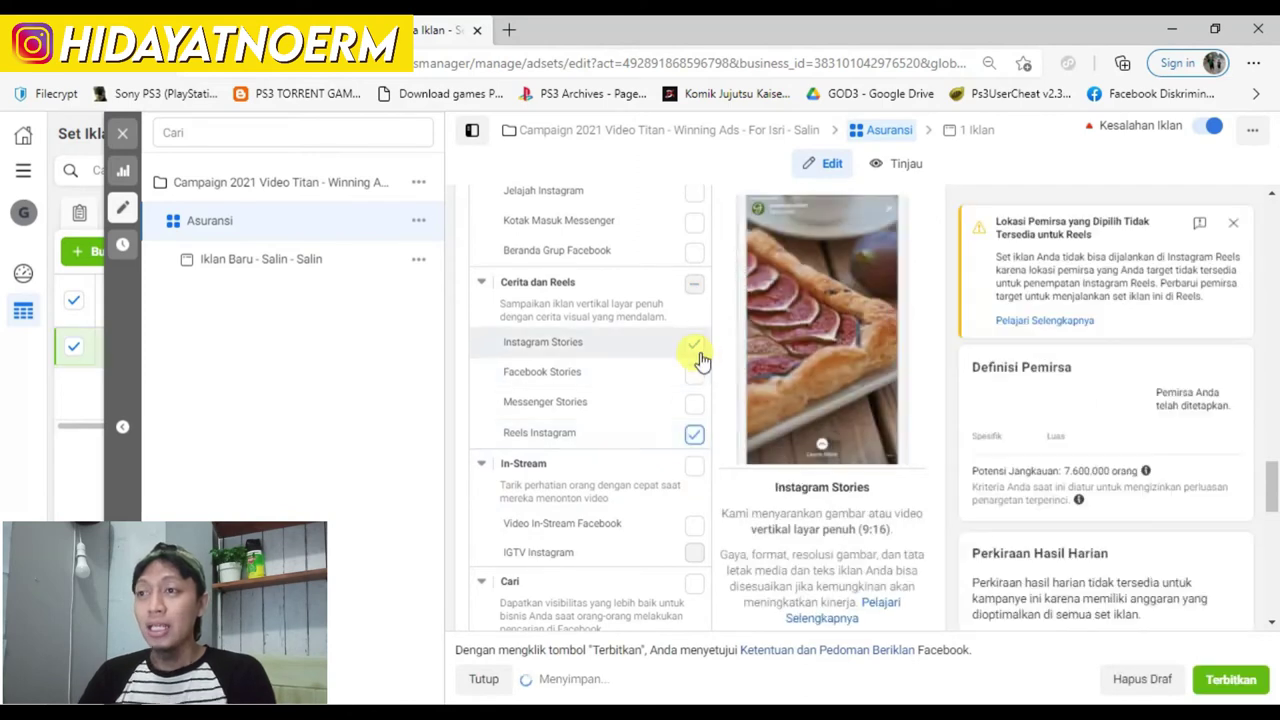
scroll(700, 358, up, 1)
scroll(700, 357, down, 1)
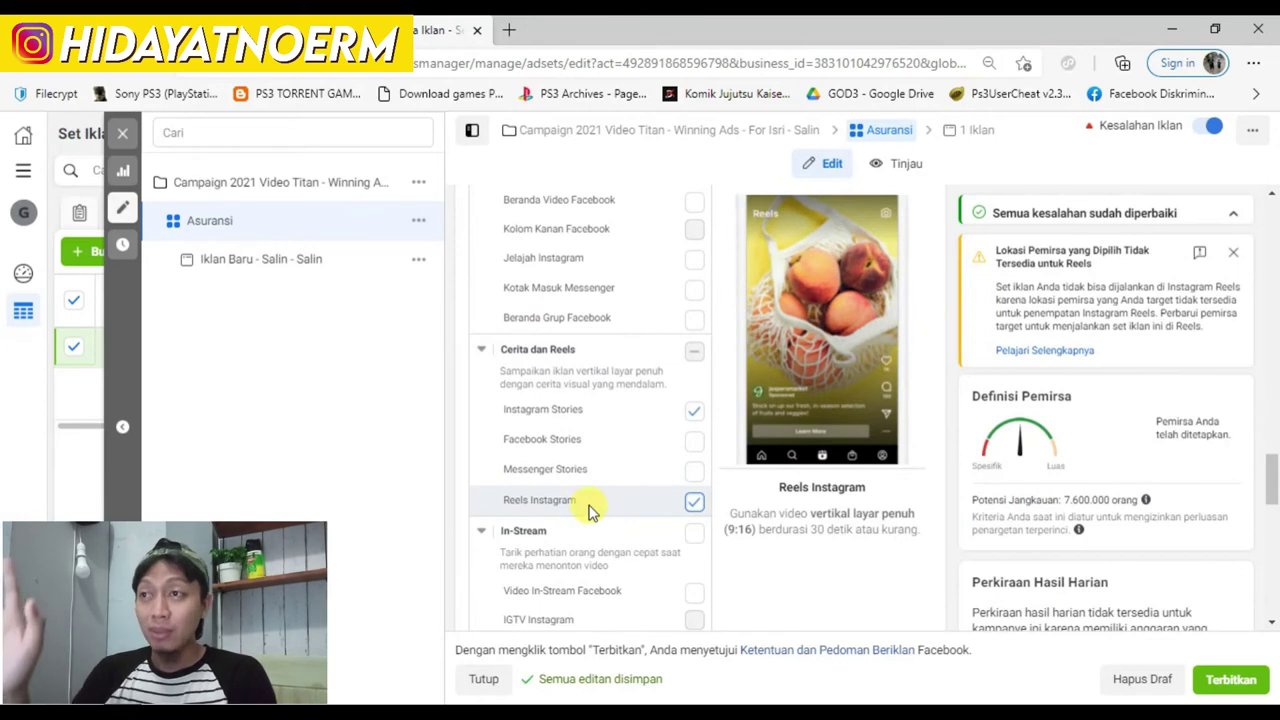
Open the "Iklan Baru - Salin - Salin" ad in the "Asuransi" ad set and dismiss the error notice above its preview.
scroll(590, 510, up, 3)
scroll(605, 502, up, 1)
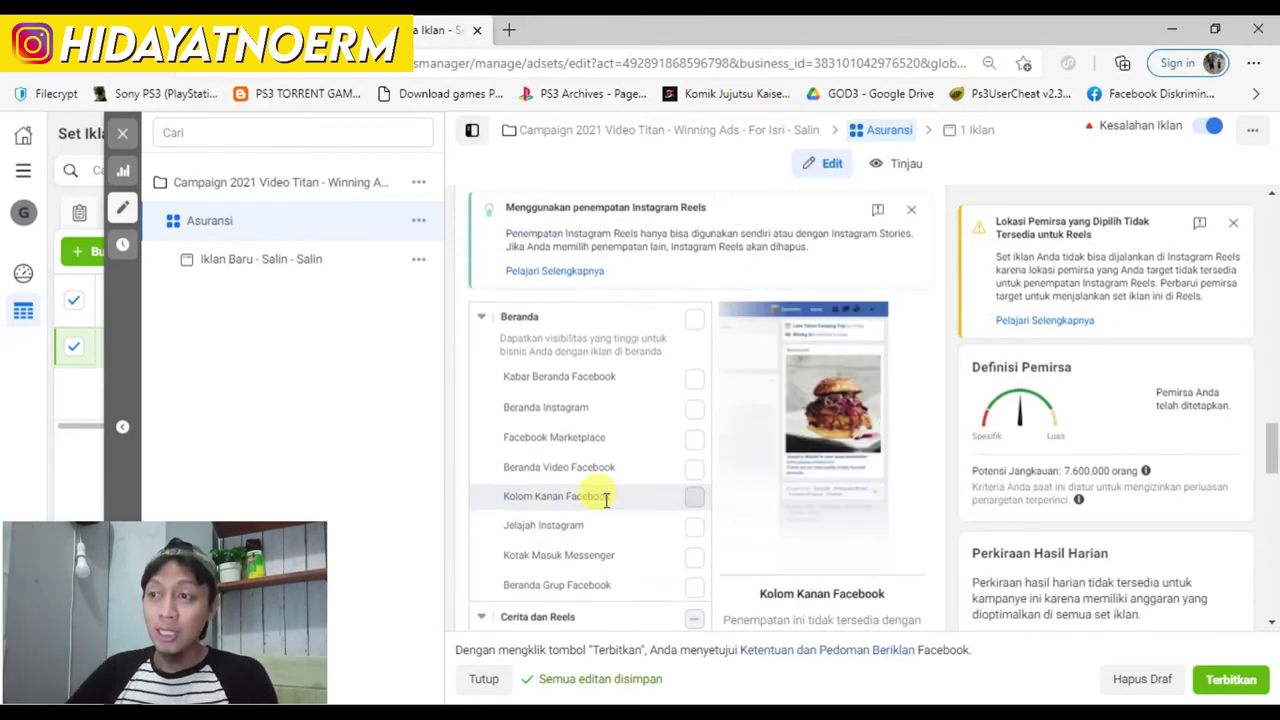
scroll(605, 497, down, 3)
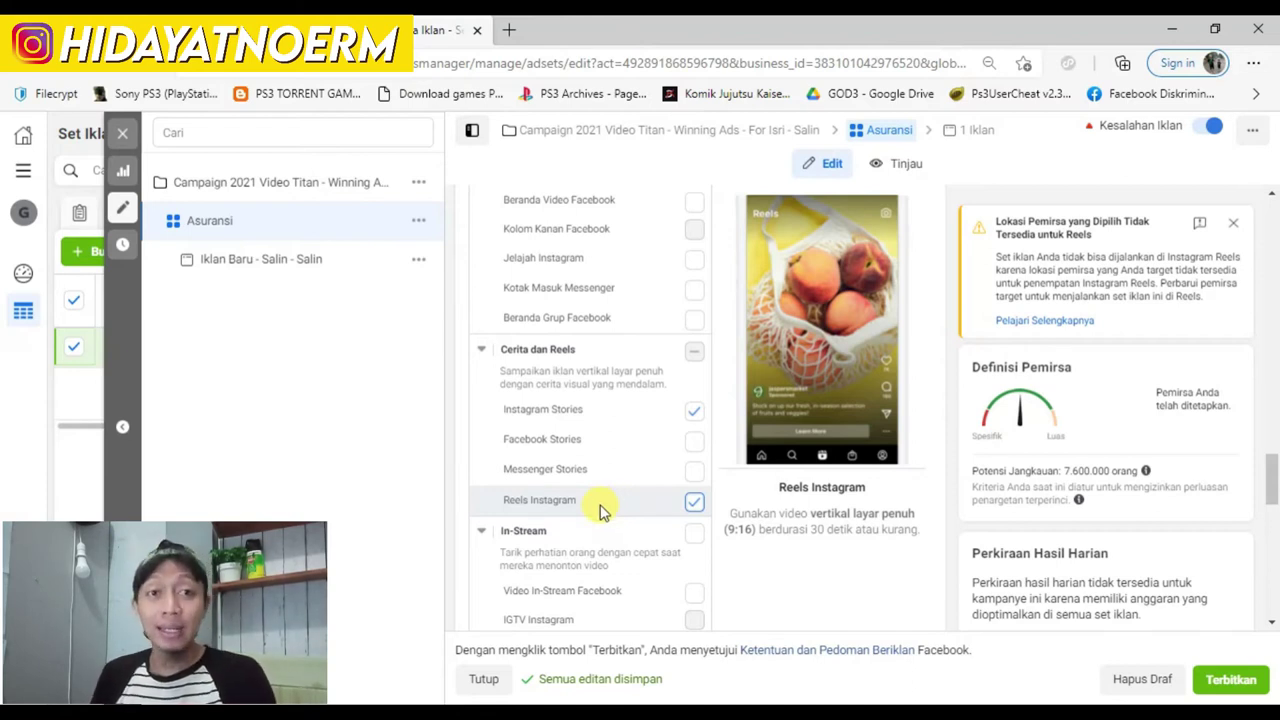
scroll(600, 510, down, 15)
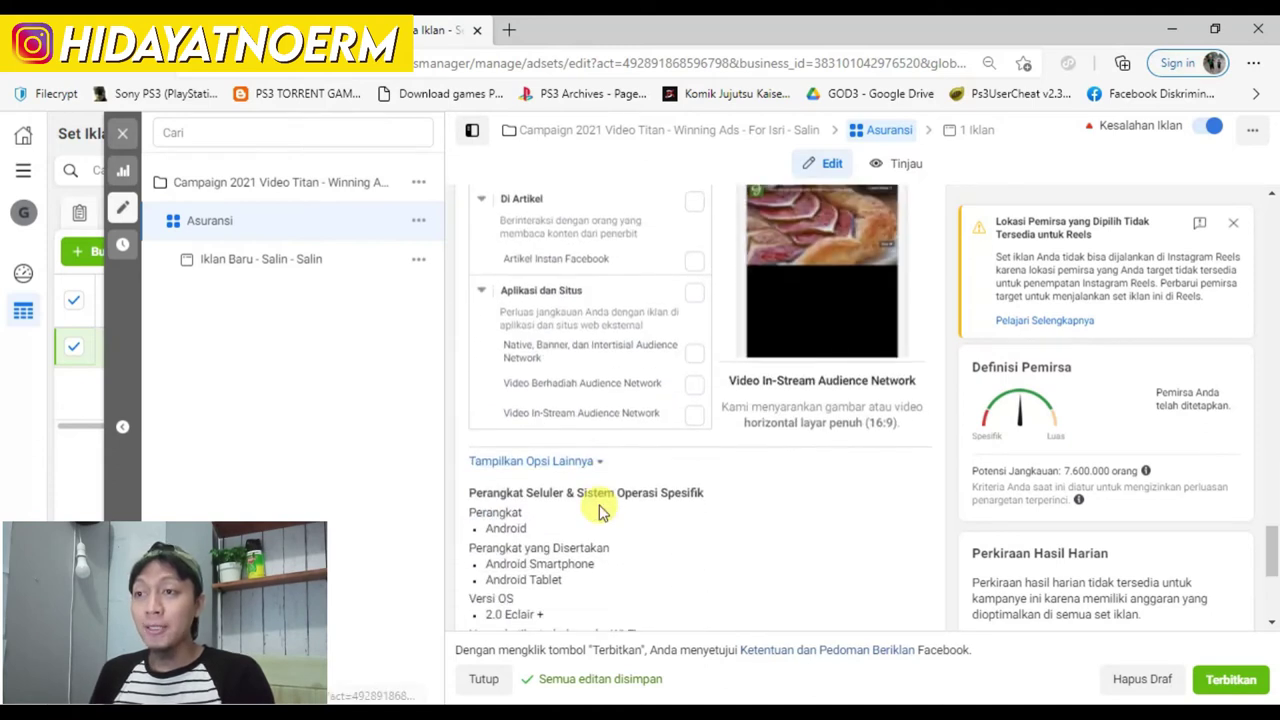
click(968, 130)
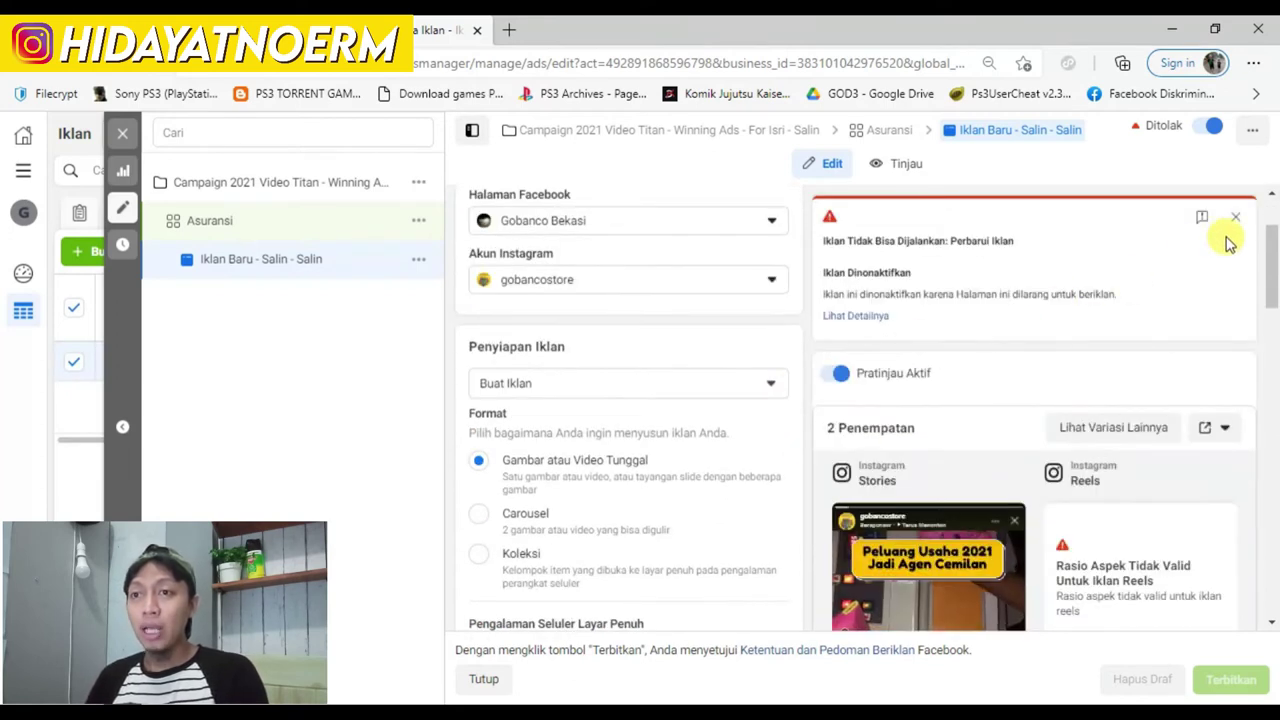
click(1238, 222)
Review the ad's identity, format, Stories and Reels previews, media, primary text, website link and call-to-action settings.
scroll(812, 422, down, 3)
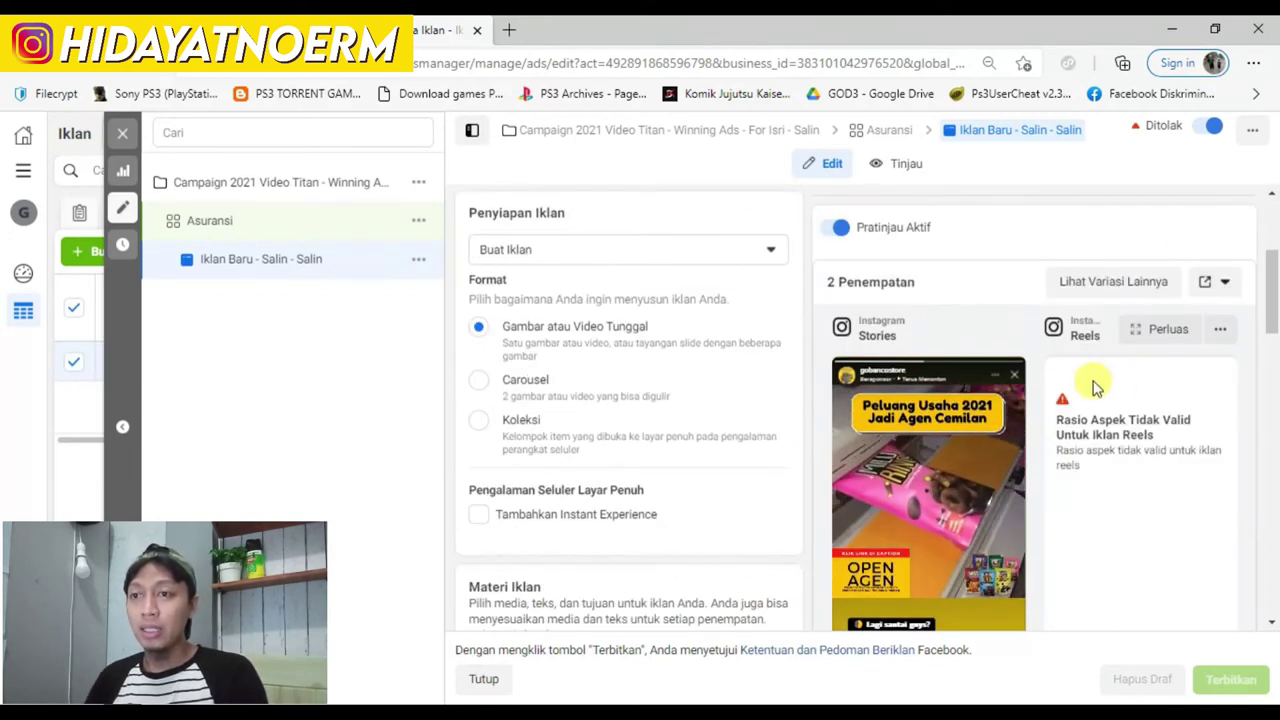
scroll(812, 422, up, 2)
scroll(895, 446, down, 6)
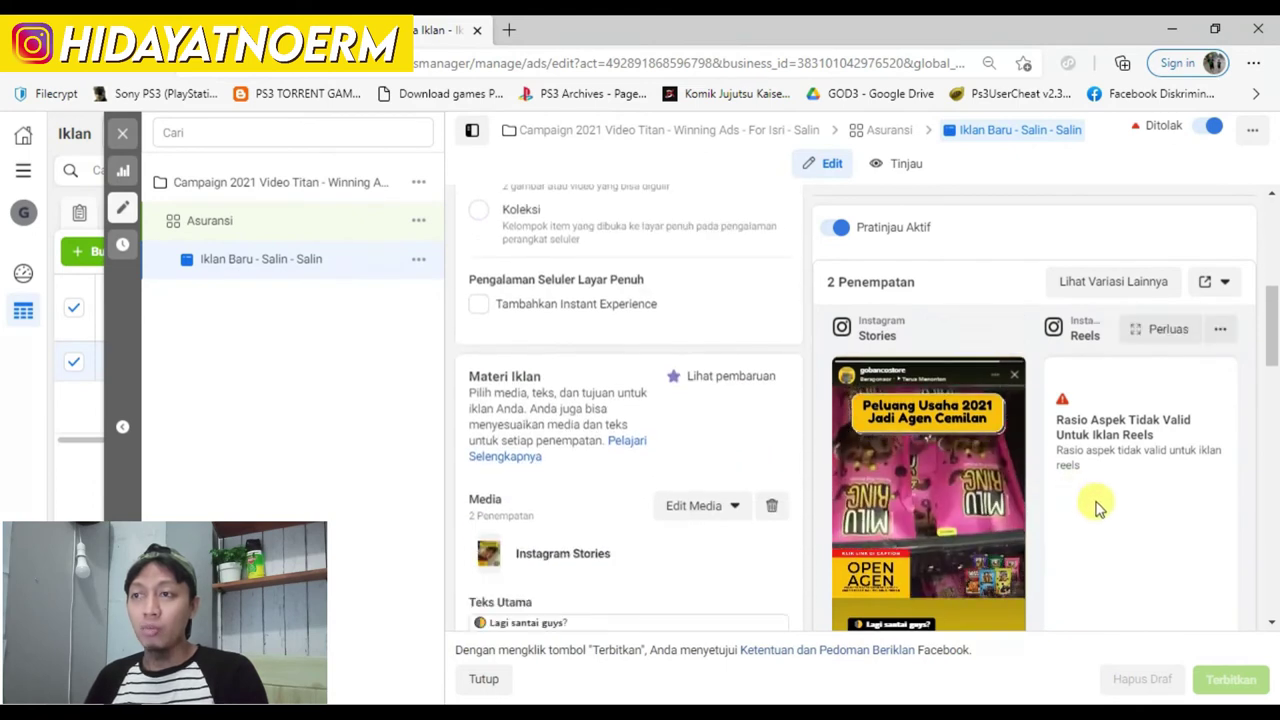
scroll(680, 423, up, 8)
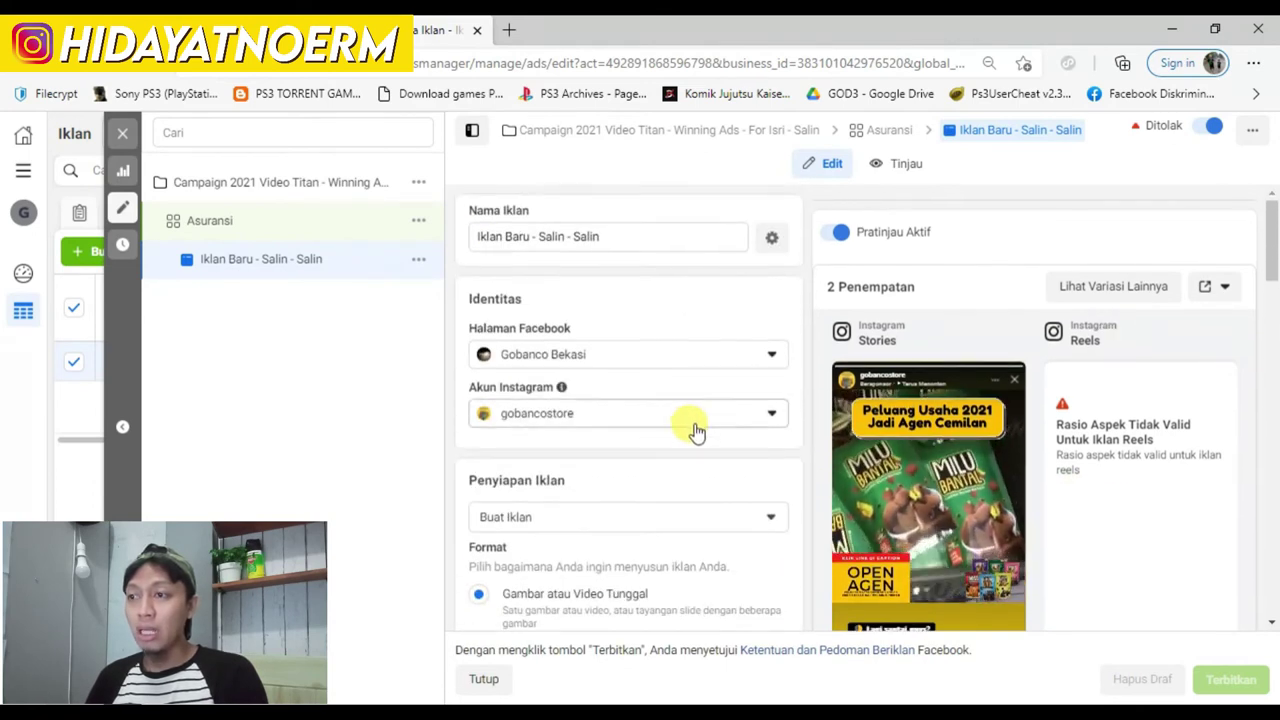
scroll(690, 490, down, 8)
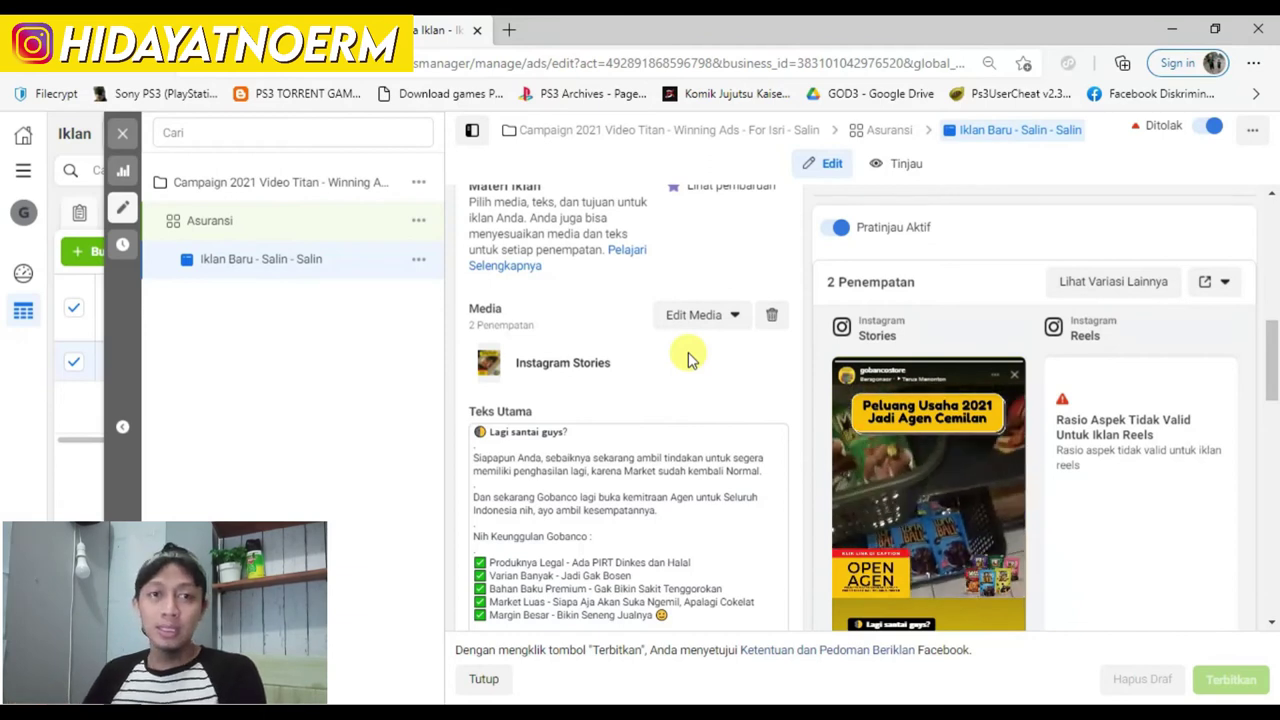
scroll(600, 340, down, 2)
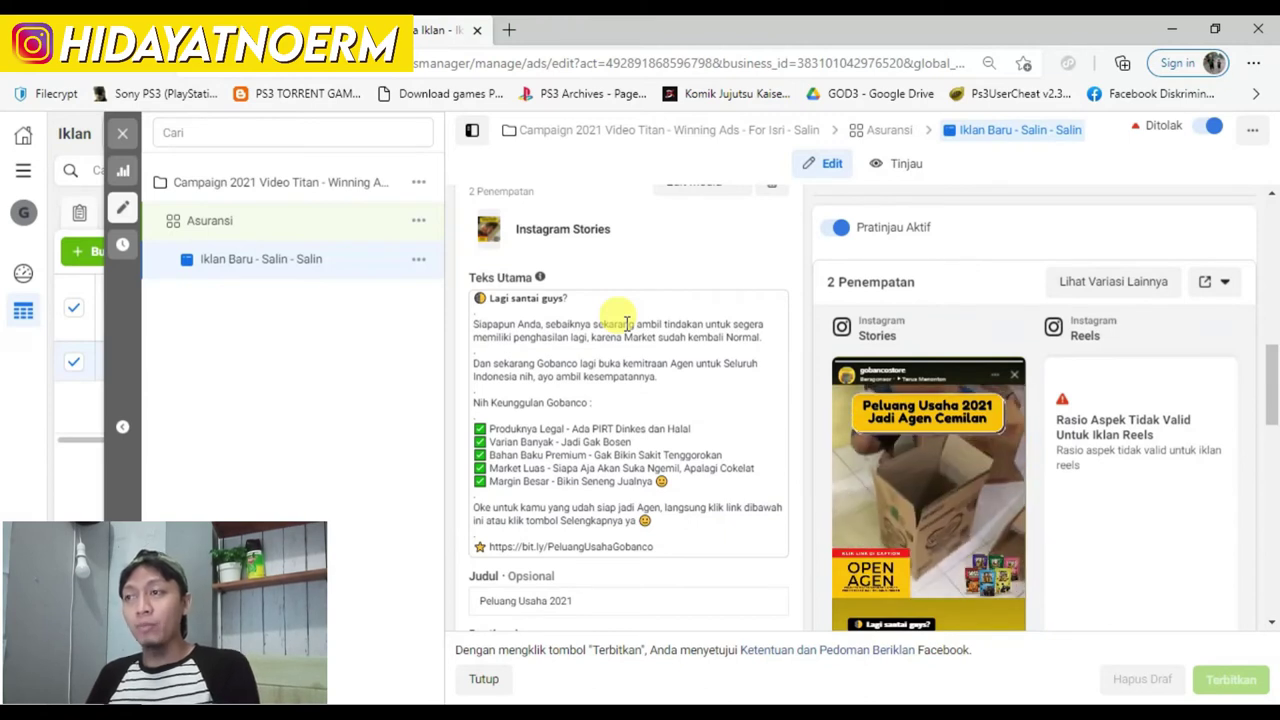
scroll(627, 323, down, 5)
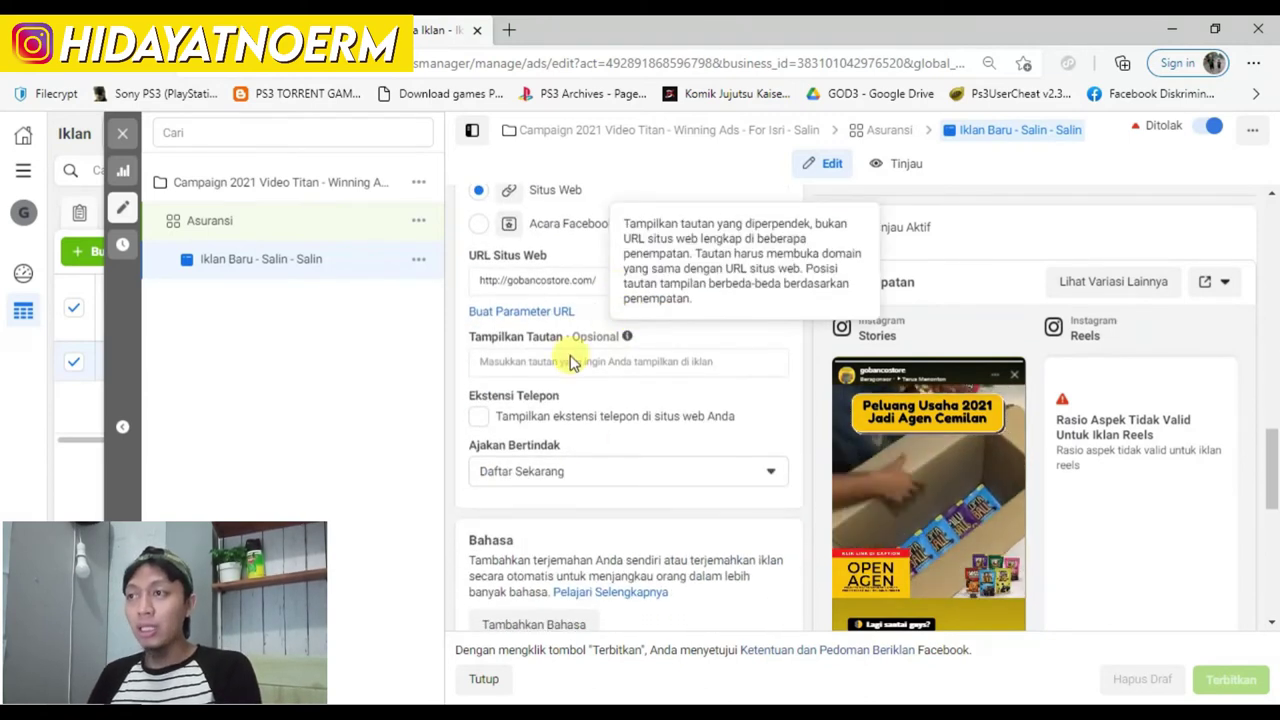
scroll(572, 362, up, 8)
scroll(523, 437, down, 2)
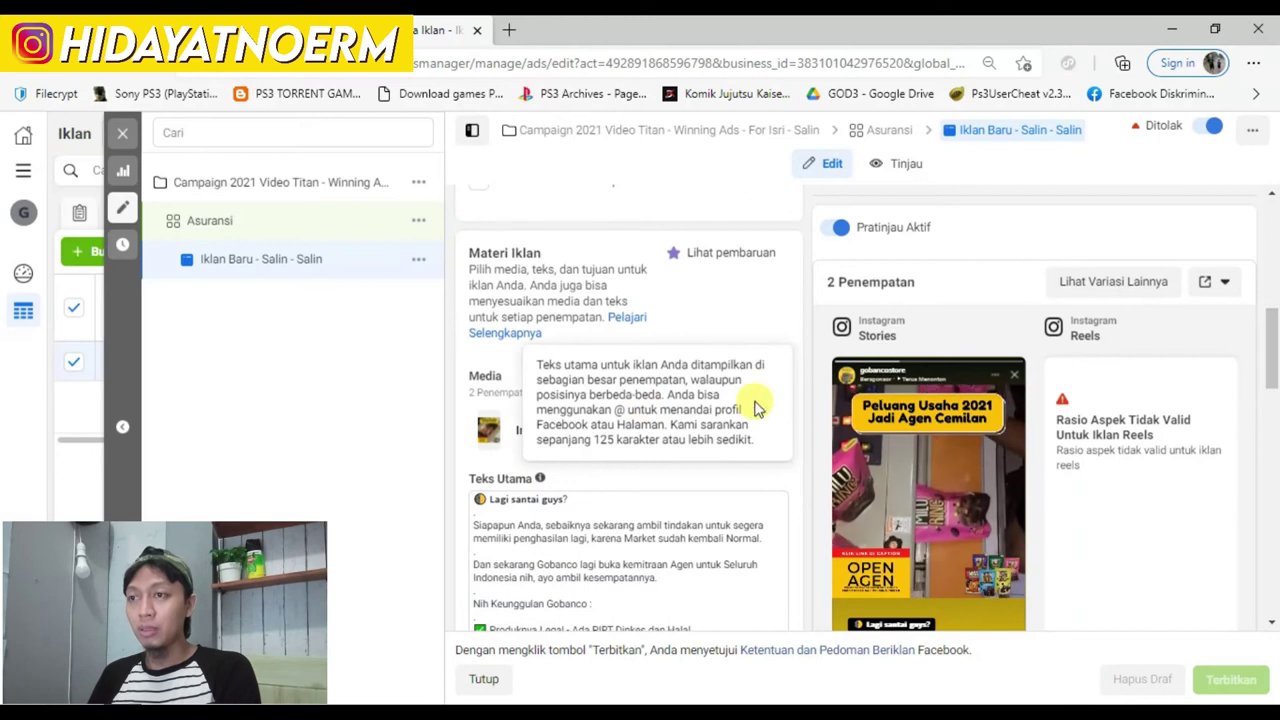
Open the video replacement picker for the ad's media and try to upload a new video.
click(697, 384)
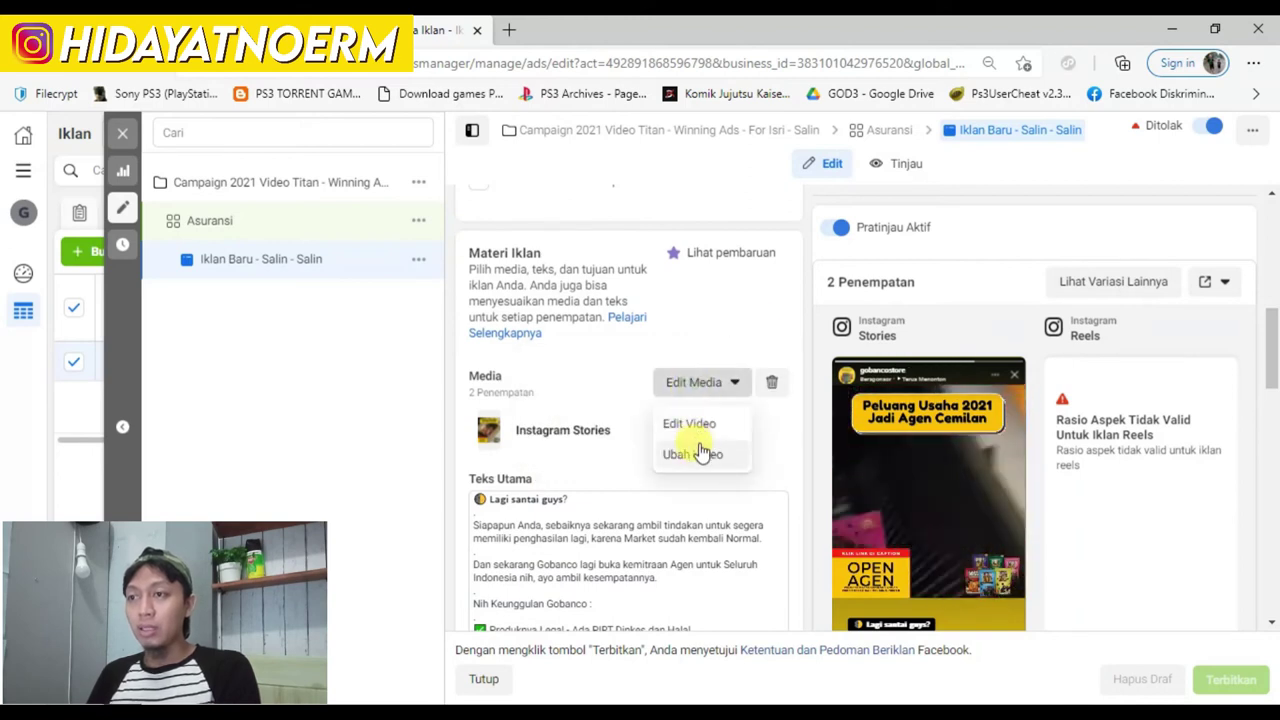
click(695, 454)
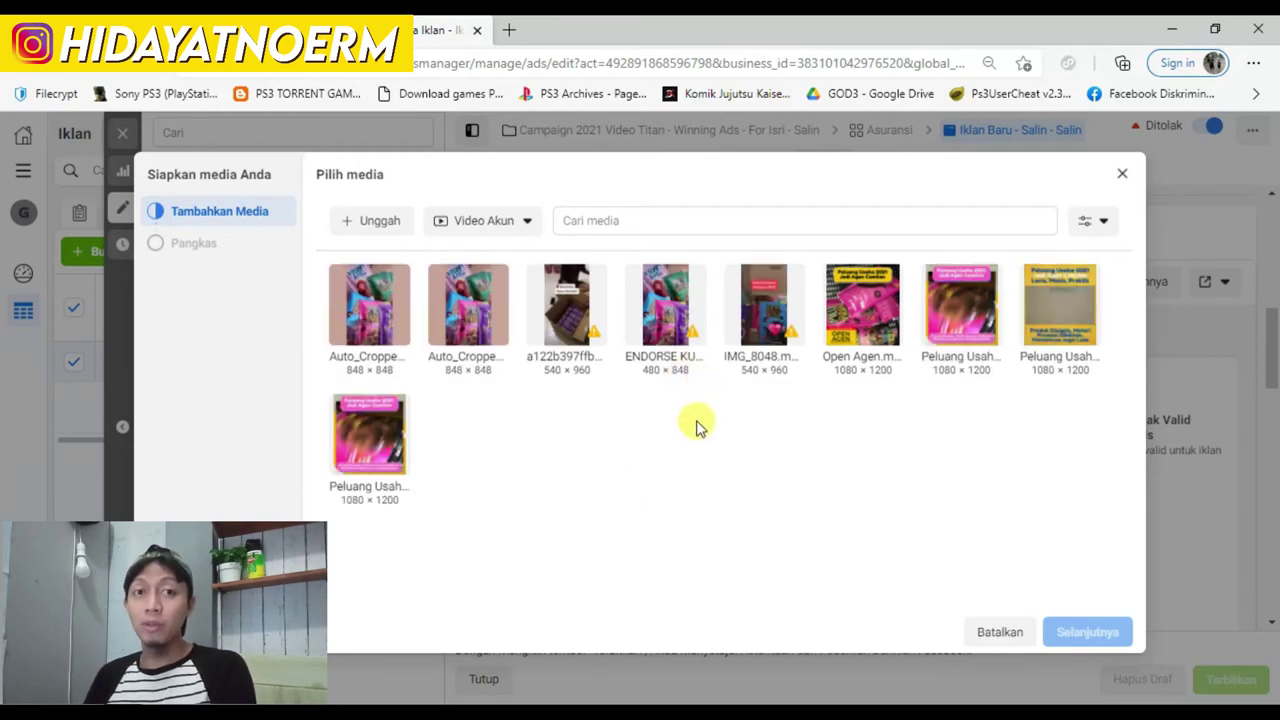
click(371, 219)
click(1085, 665)
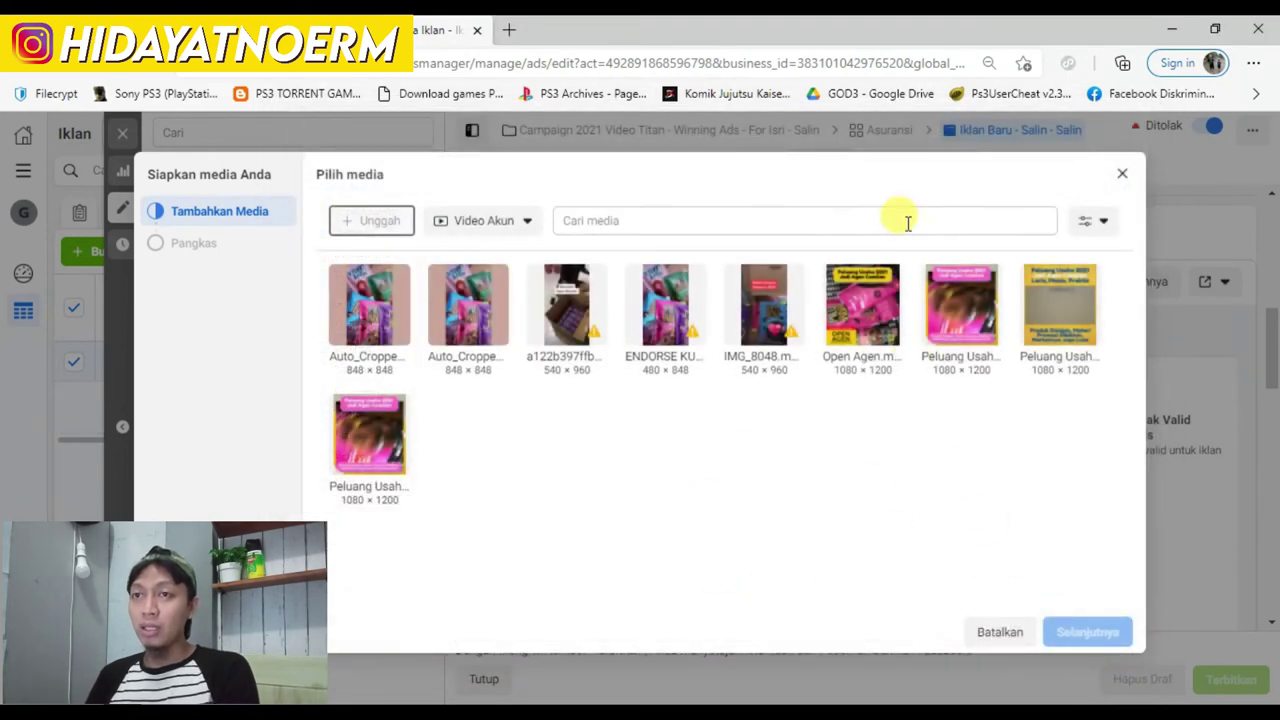